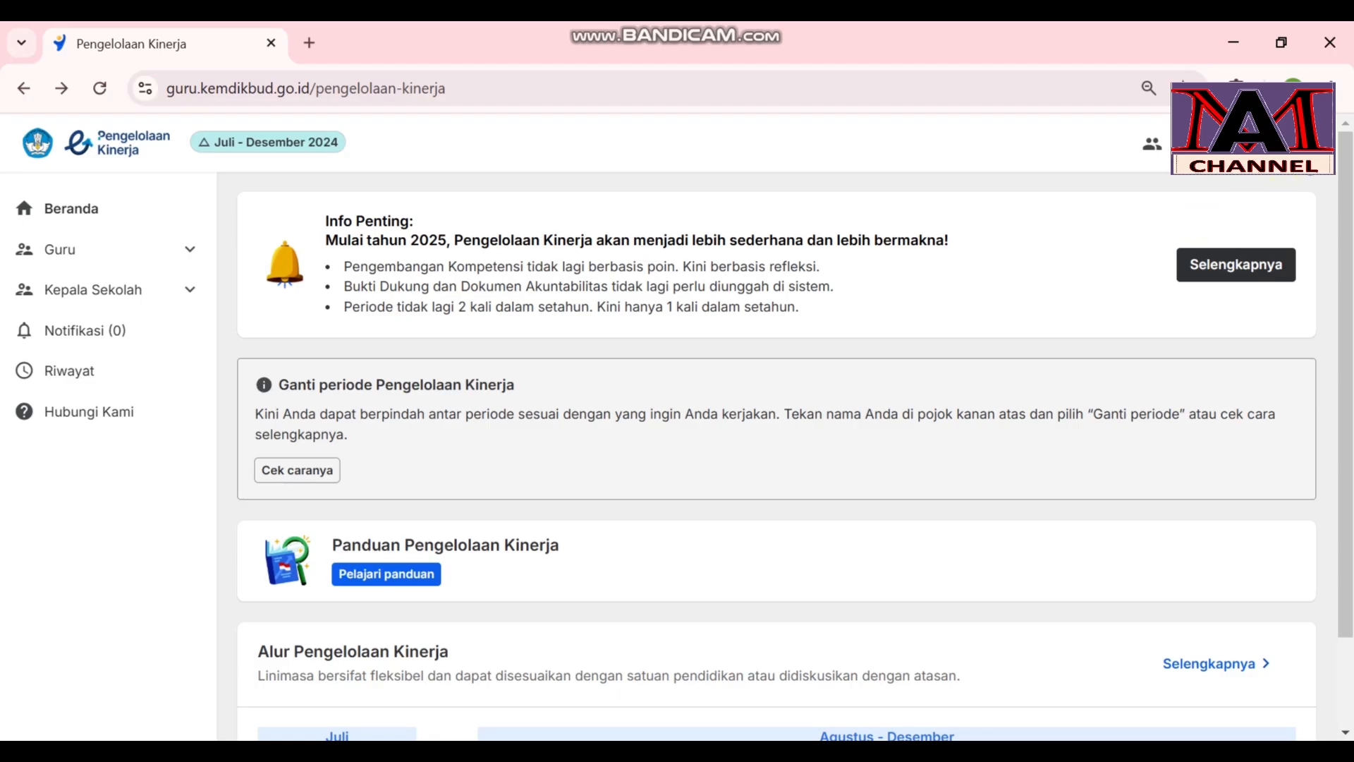
Switch the performance management period to Januari - Desember 2025
{"action": "left_click", "coordinate": [1285, 150]}
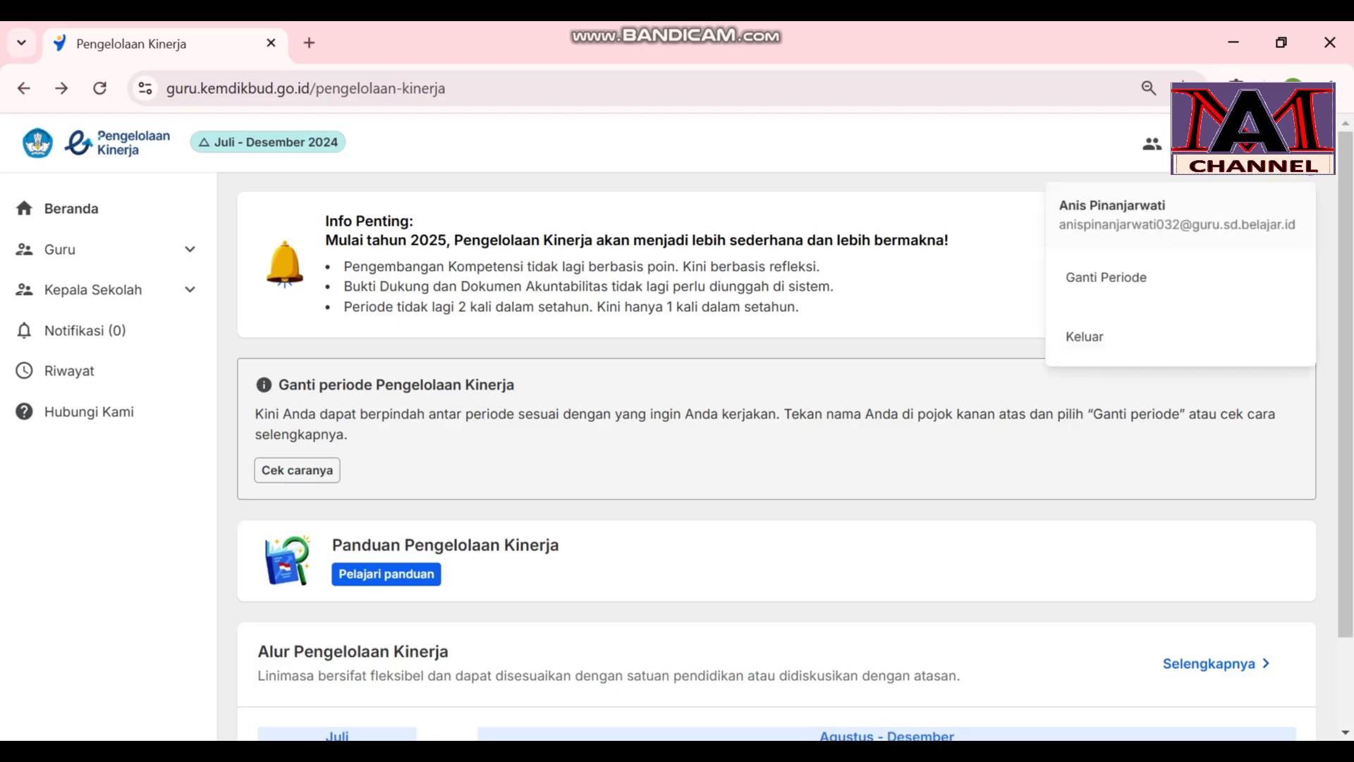
{"action": "left_click", "coordinate": [1188, 275]}
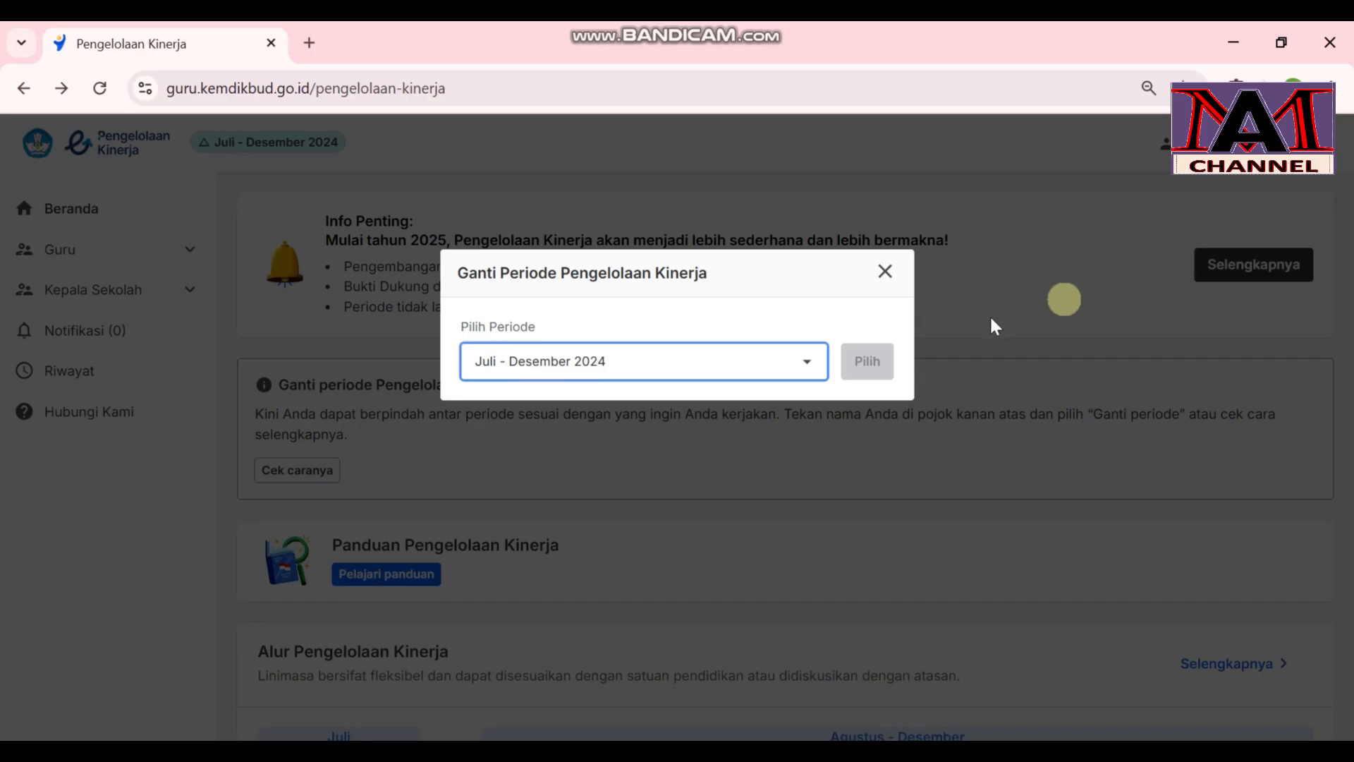
{"action": "left_click", "coordinate": [813, 365]}
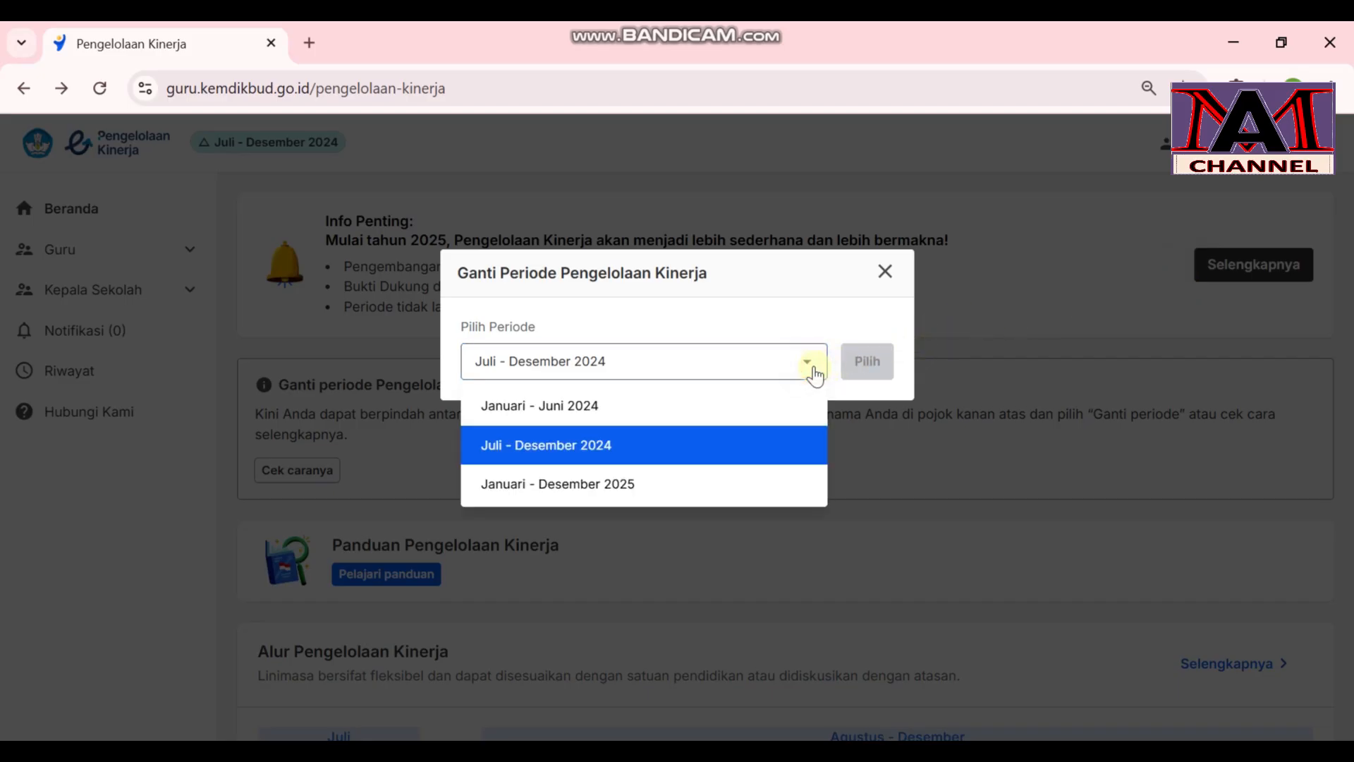
{"action": "left_click", "coordinate": [628, 485]}
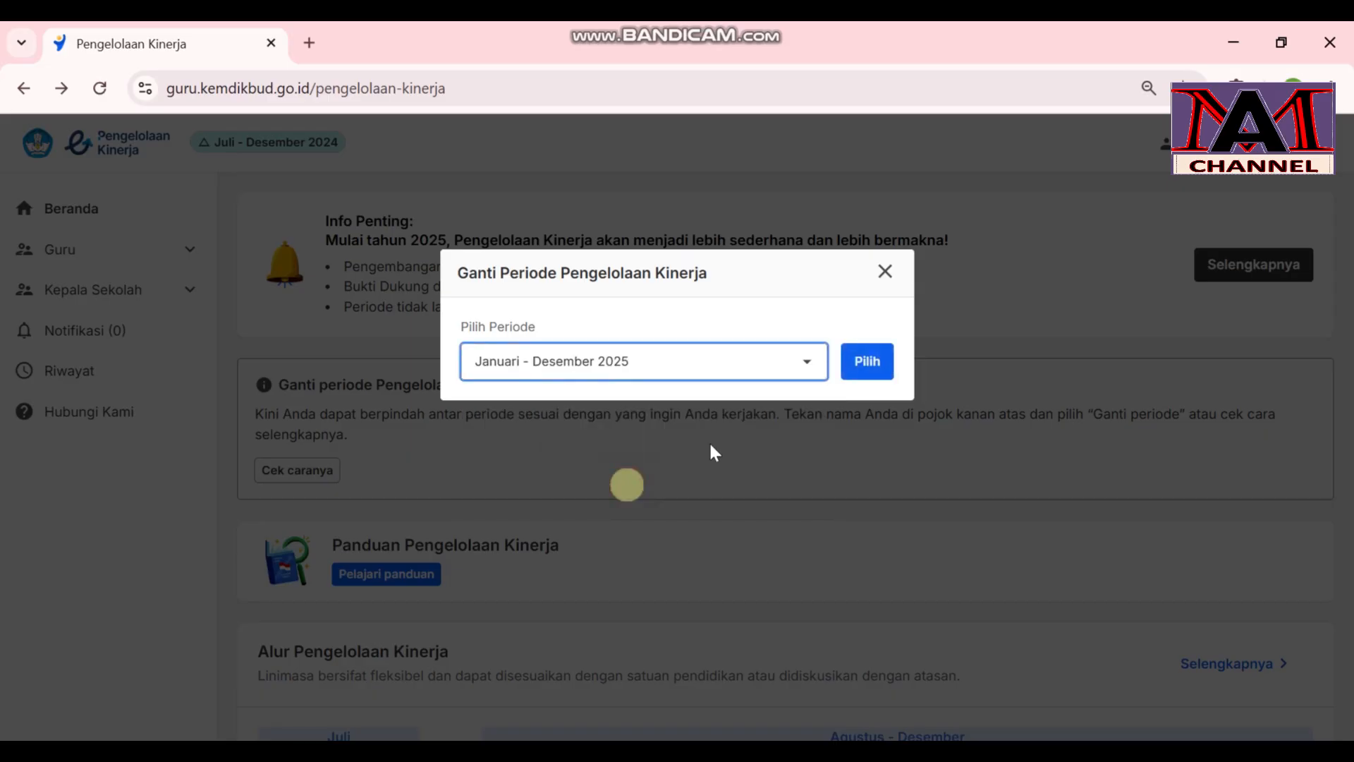
{"action": "left_click", "coordinate": [865, 374]}
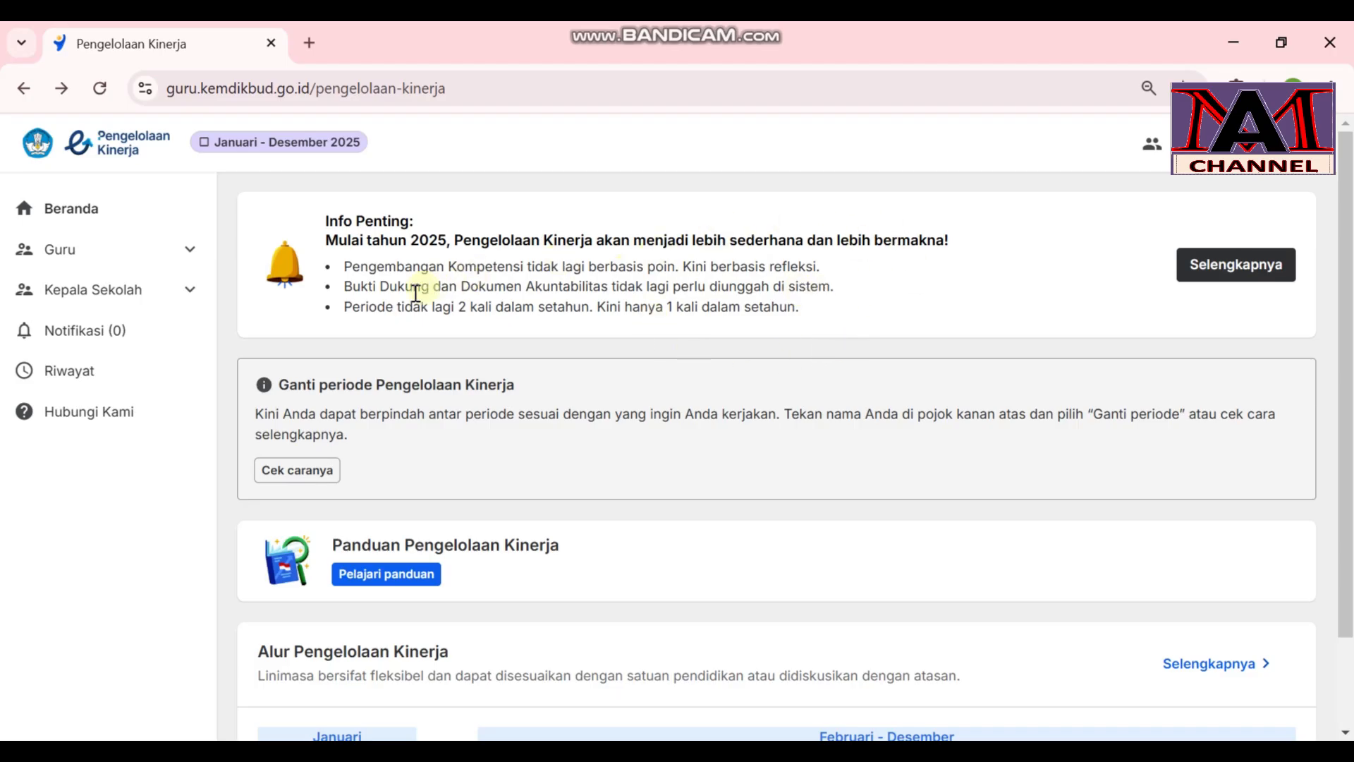
Open the Guru section as Sebagai Pegawai and start the Perencanaan Kinerja
{"action": "left_click", "coordinate": [190, 254]}
{"action": "left_click", "coordinate": [154, 292]}
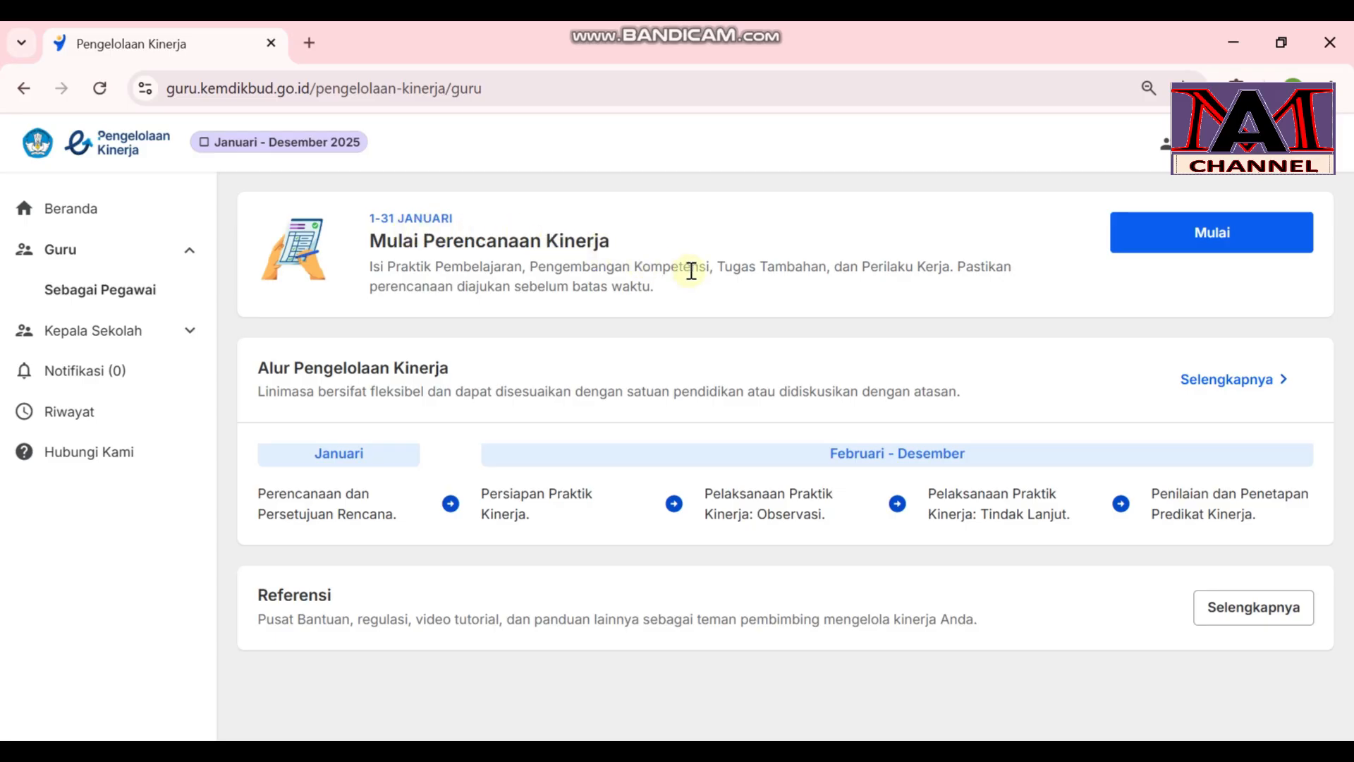
{"action": "left_click", "coordinate": [1178, 251]}
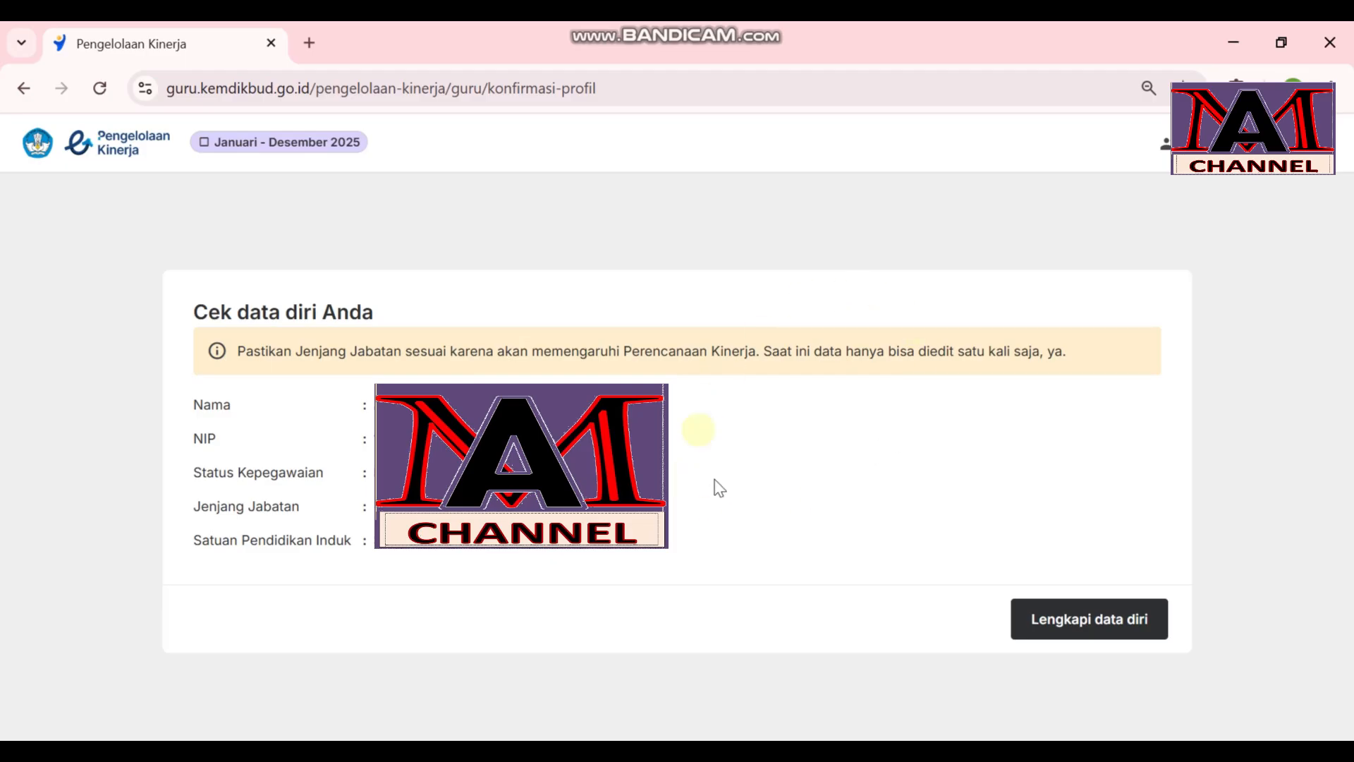
Complete the profile data by setting Jenjang Jabatan to Ahli Muda and save it
{"action": "left_click", "coordinate": [1091, 628]}
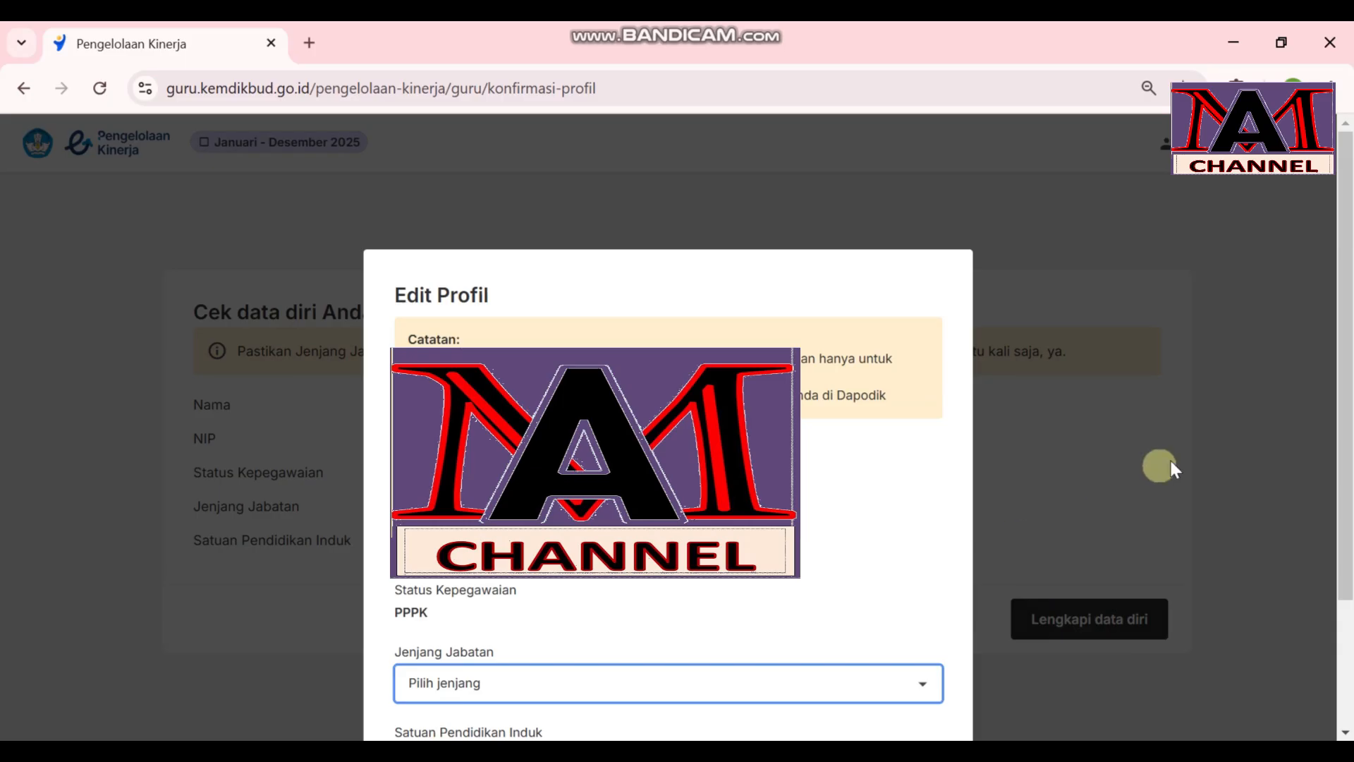
{"action": "left_click_drag", "start_coordinate": [1346, 368], "coordinate": [1344, 459]}
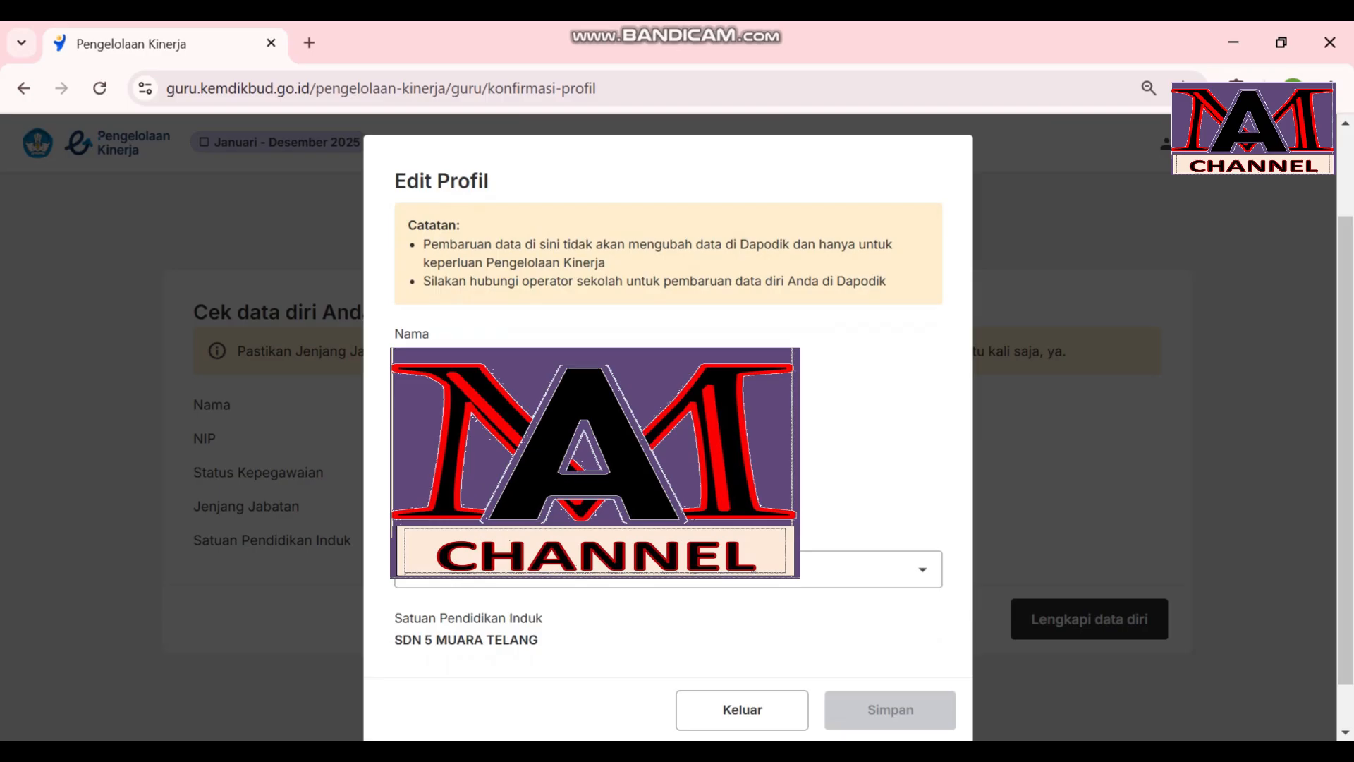
{"action": "left_click", "coordinate": [925, 571]}
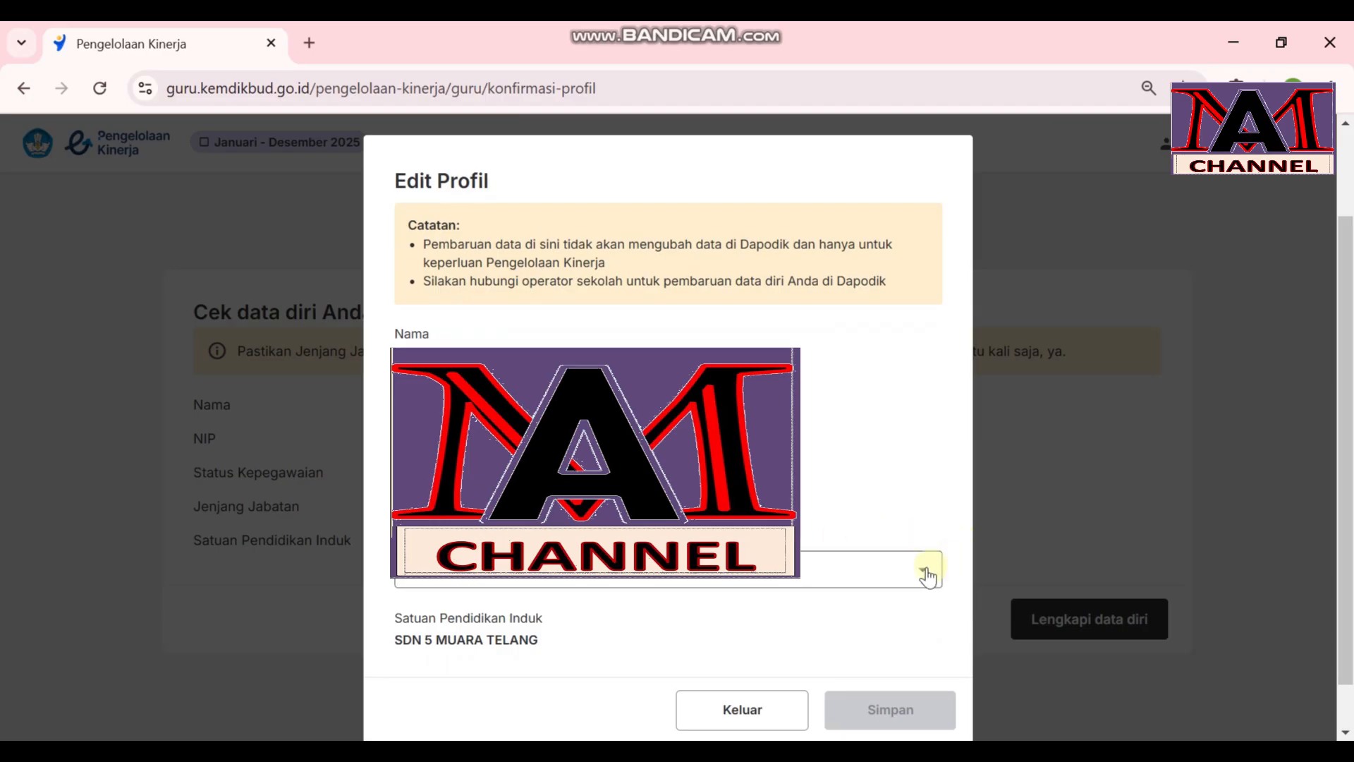
{"action": "left_click", "coordinate": [923, 575]}
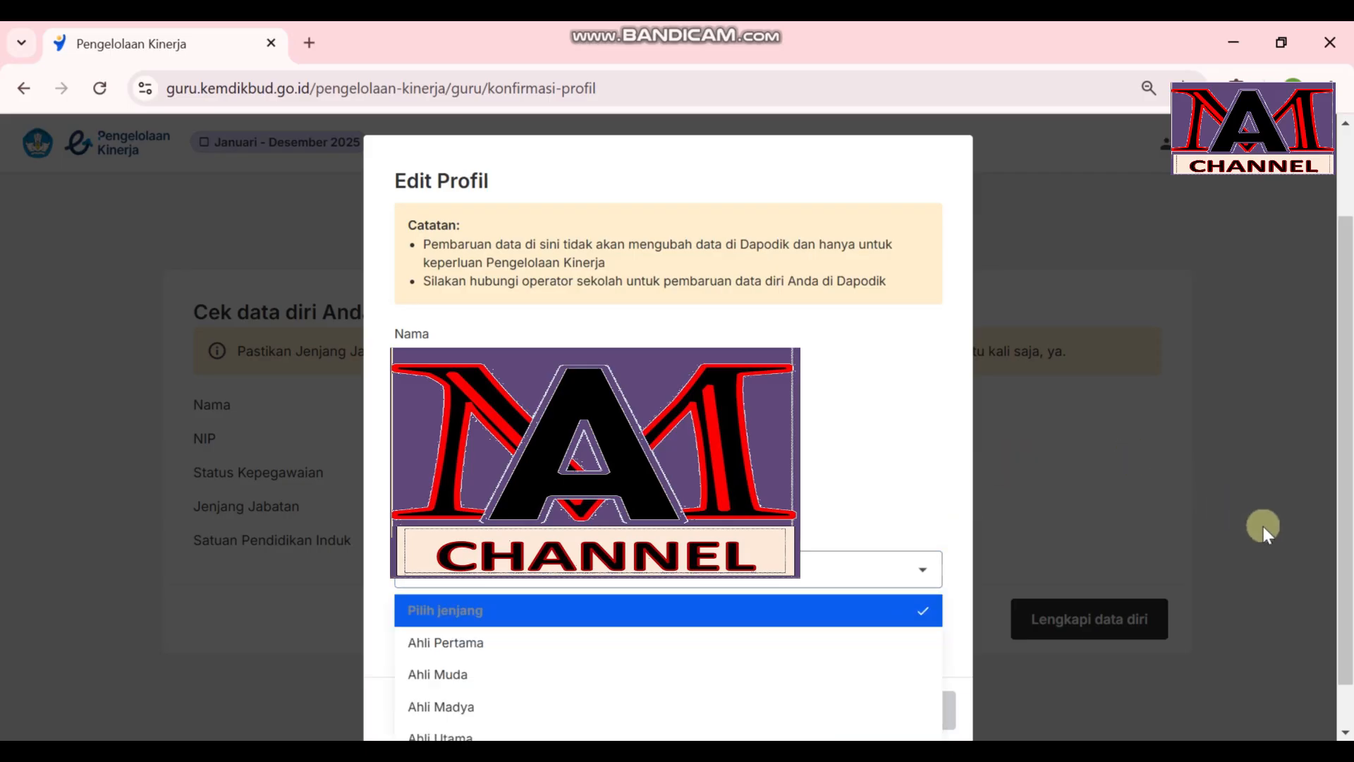
{"action": "left_click", "coordinate": [872, 675]}
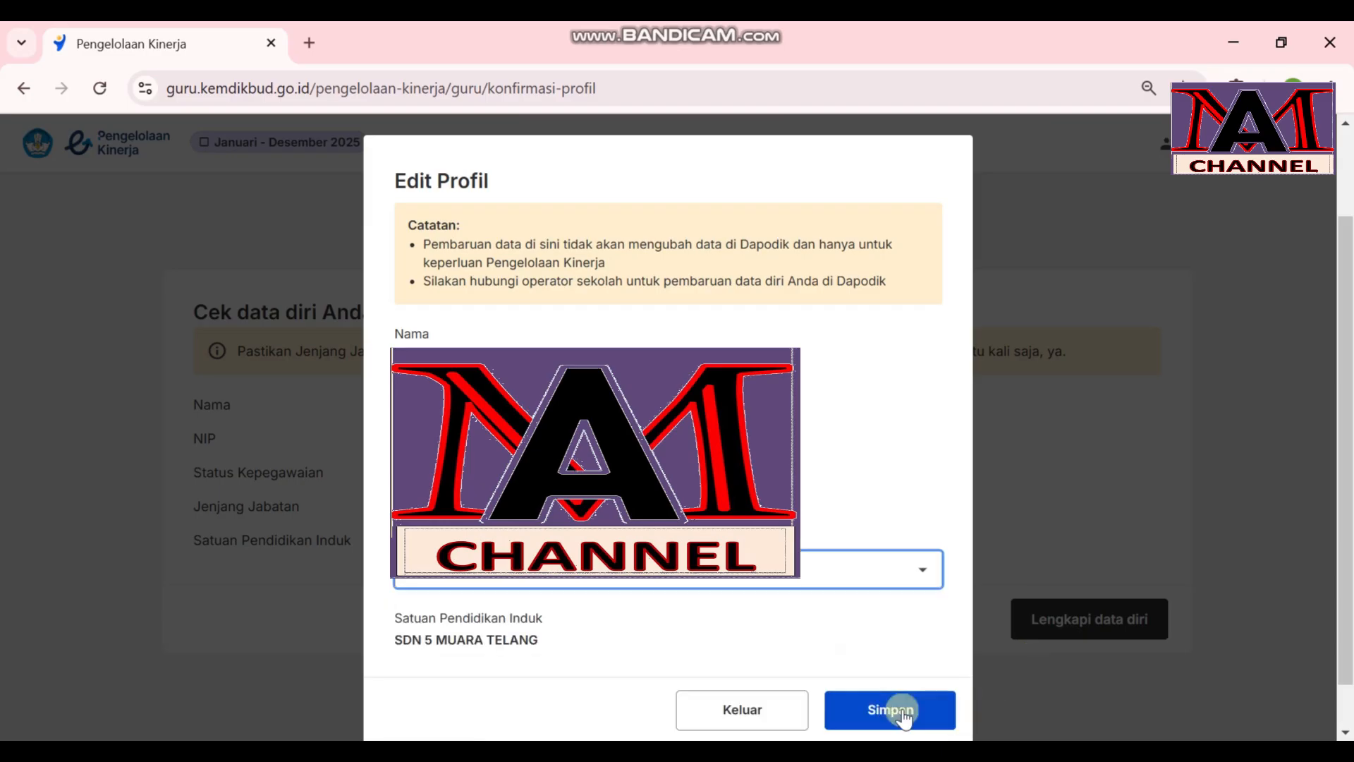
{"action": "left_click", "coordinate": [903, 709]}
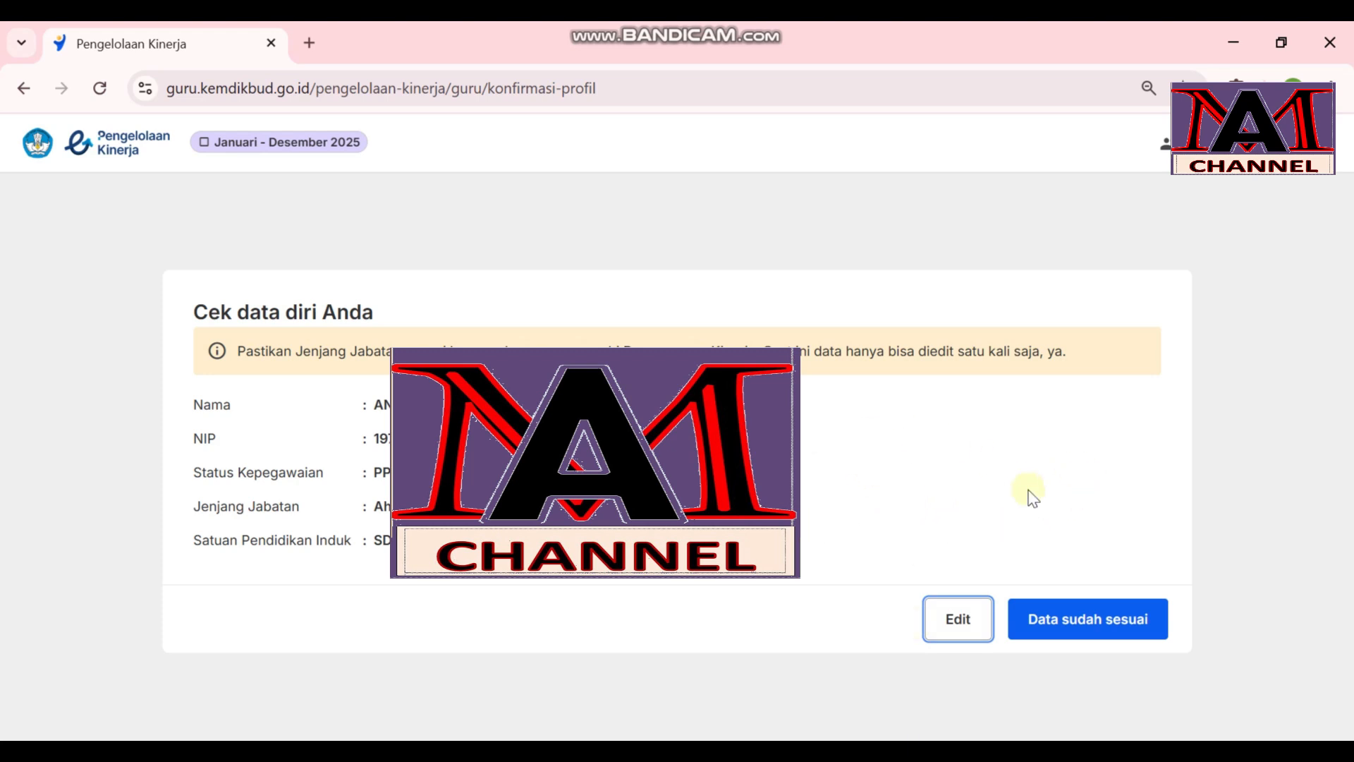
Confirm that the personal data is correct to enter the planning form
{"action": "left_click", "coordinate": [1105, 628]}
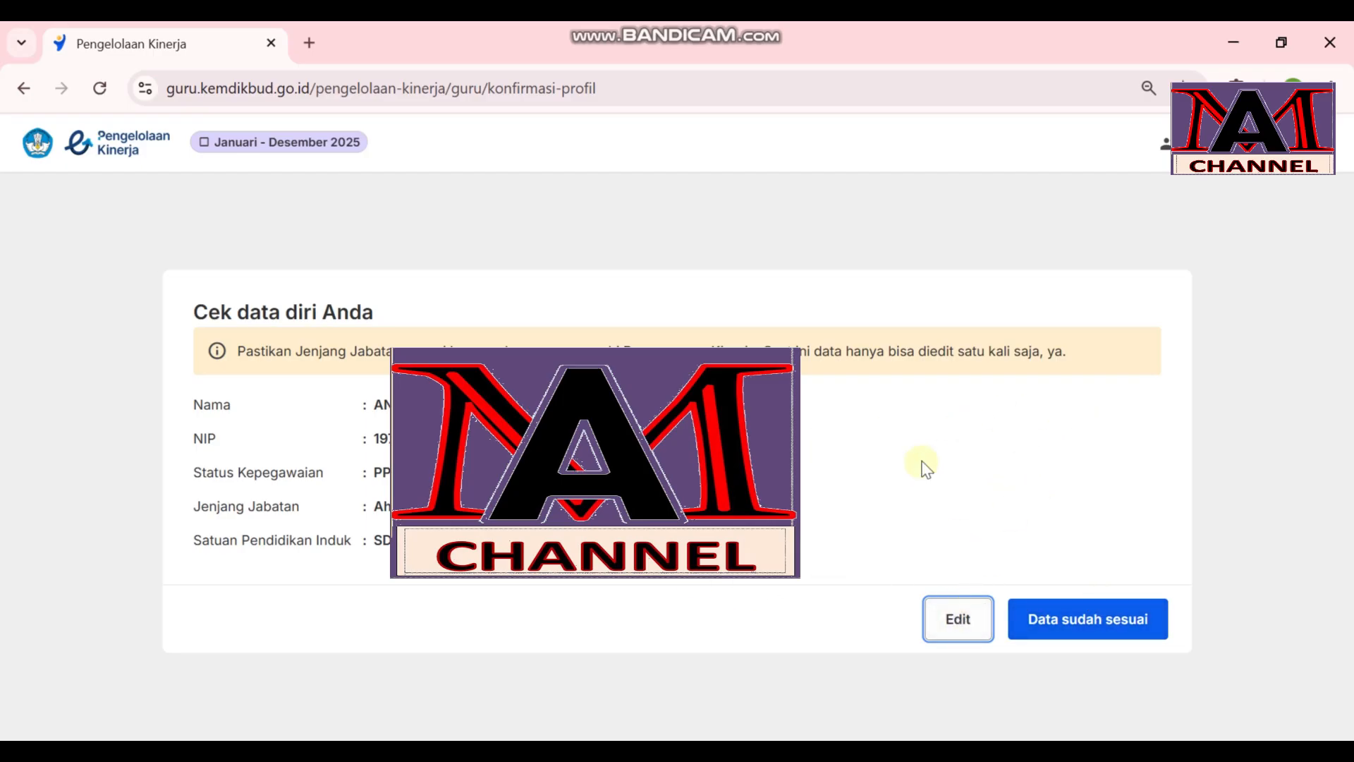
{"action": "left_click", "coordinate": [1100, 630]}
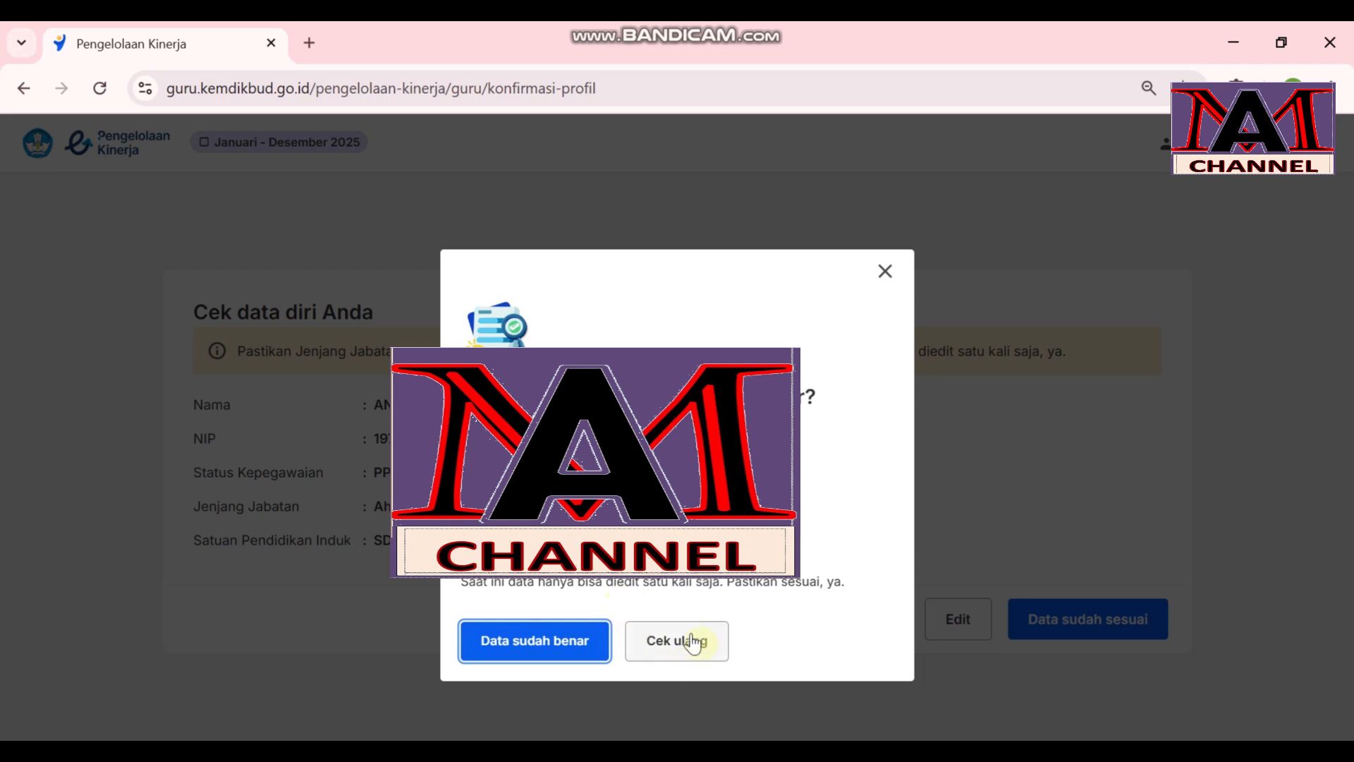
{"action": "left_click", "coordinate": [537, 653]}
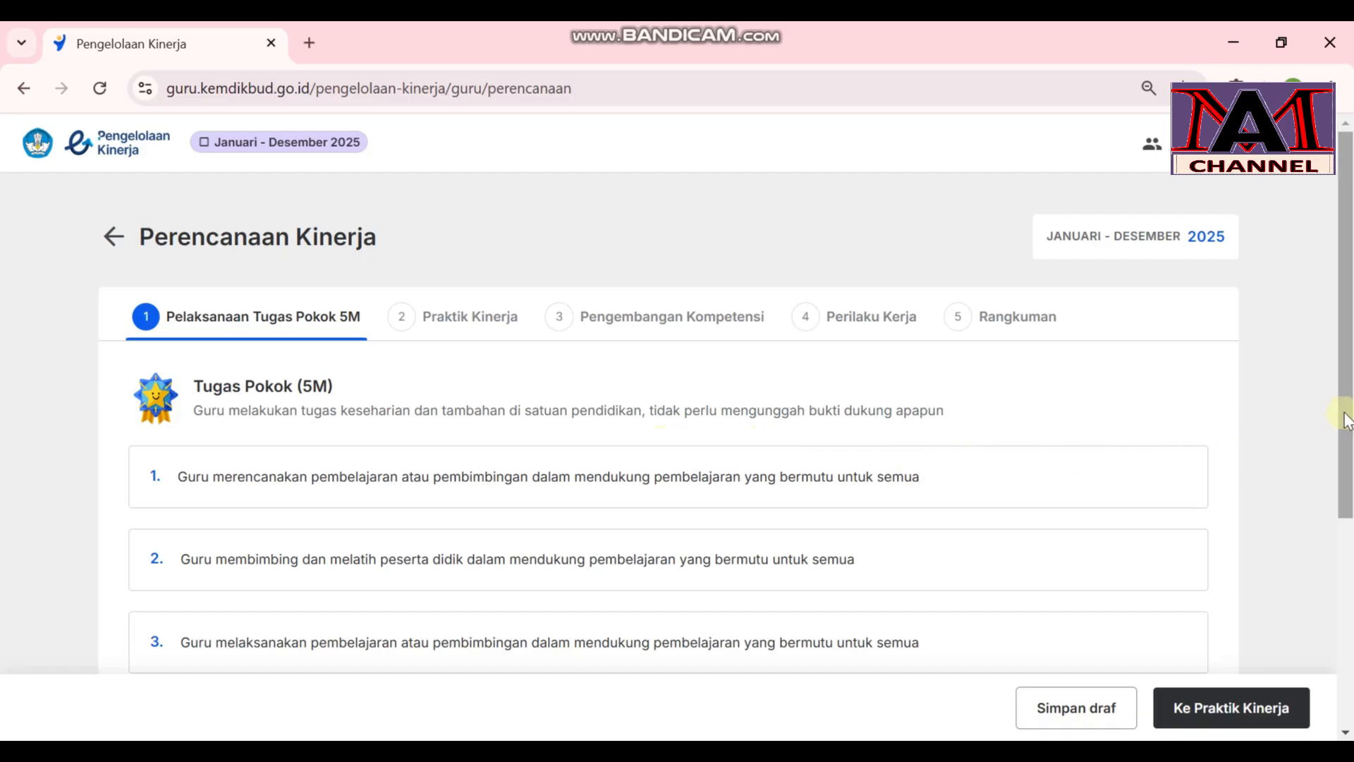
Set additional task 5.1 to the Semua jenjang option for Guru Piket and continue to Praktik Kinerja
{"action": "left_click_drag", "start_coordinate": [1345, 424], "coordinate": [1348, 495]}
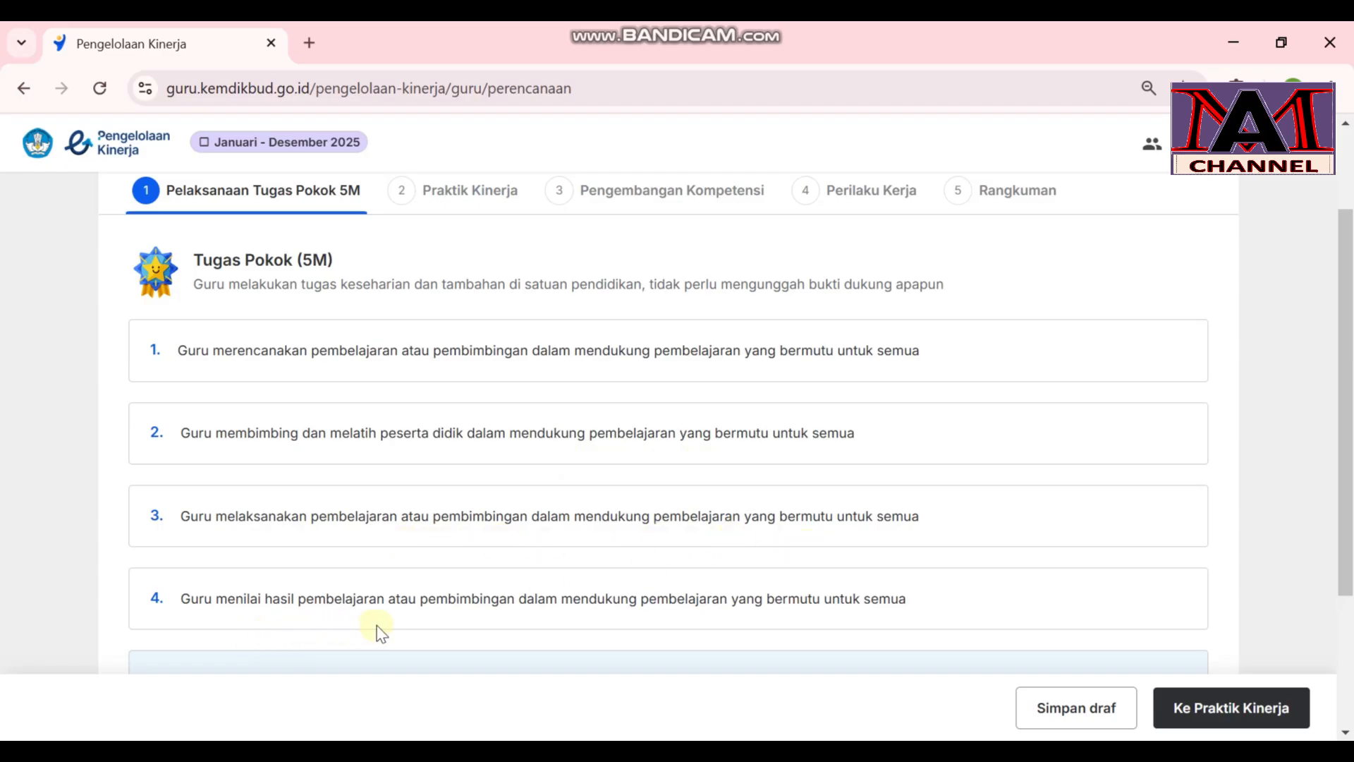
{"action": "left_click", "coordinate": [1346, 732]}
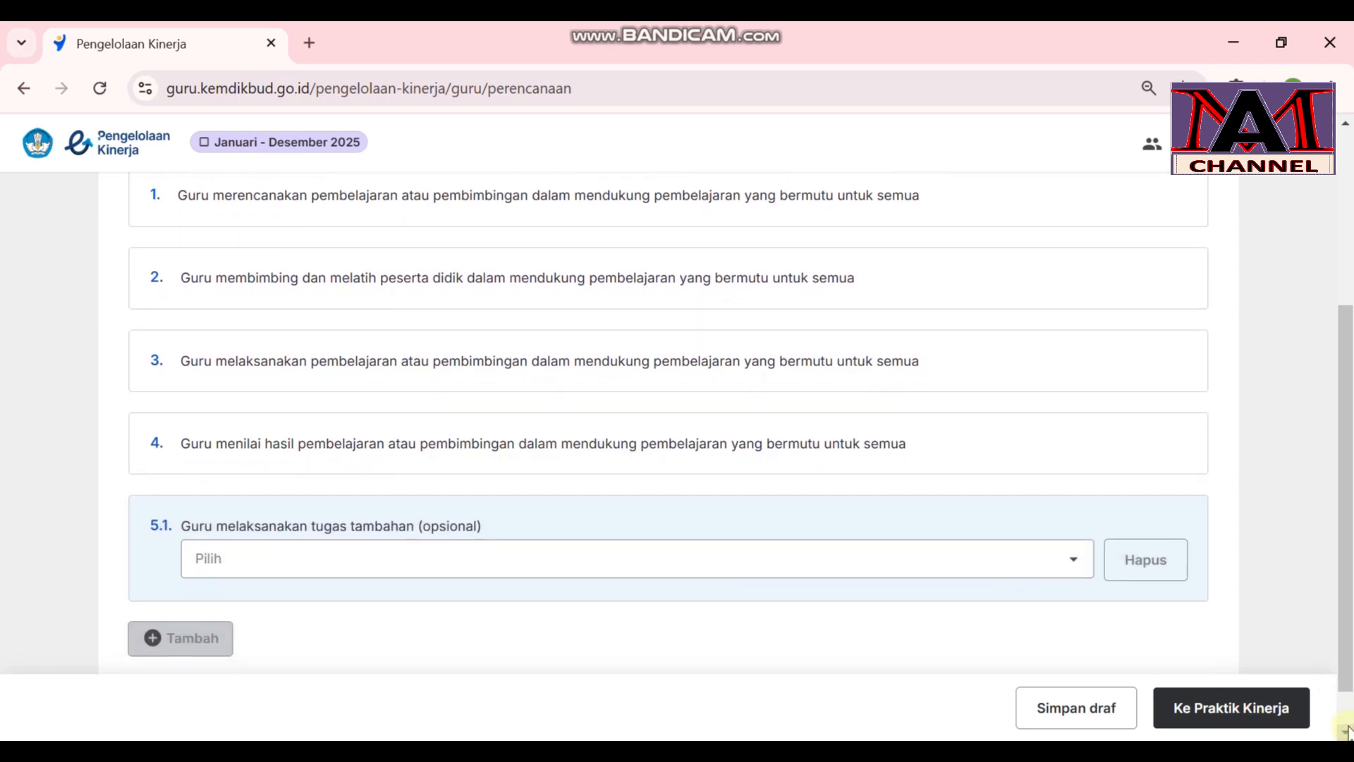
{"action": "left_click", "coordinate": [1346, 733]}
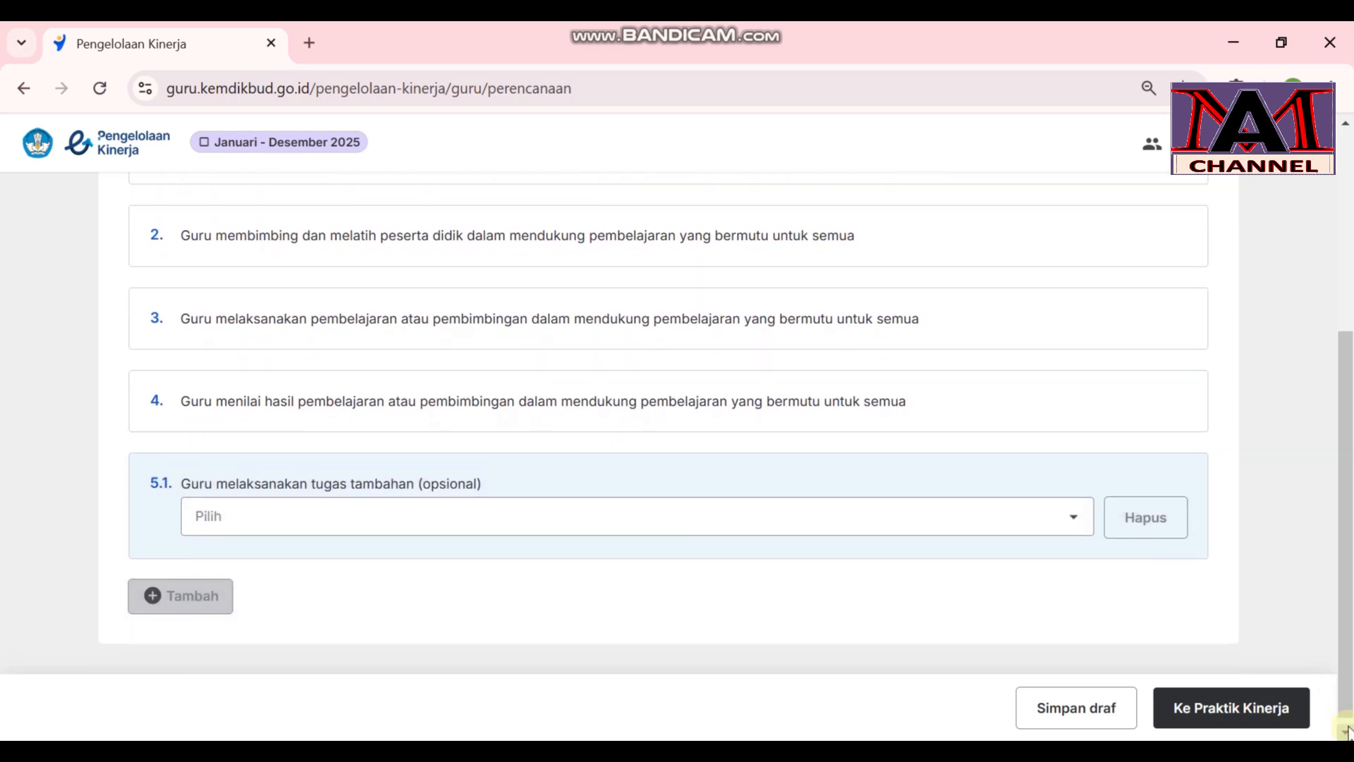
{"action": "left_click", "coordinate": [1074, 522]}
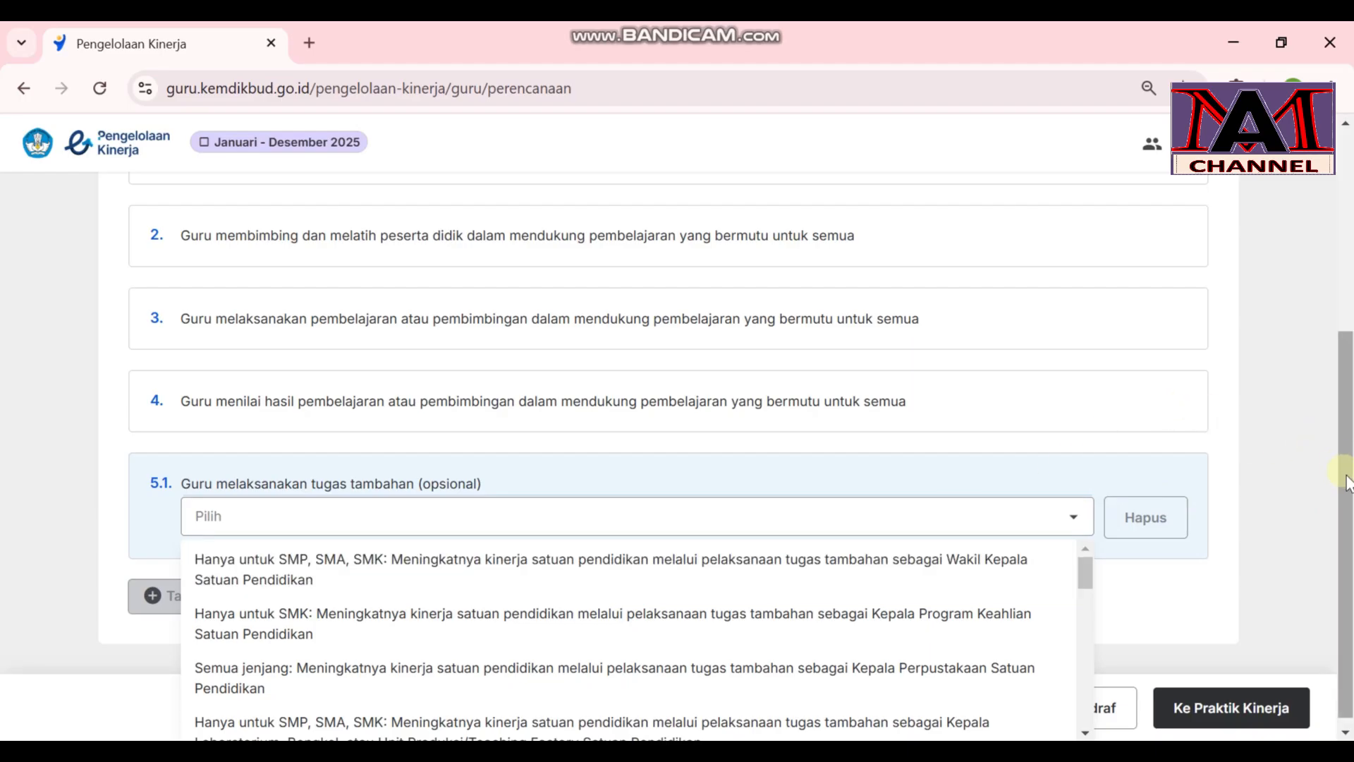
{"action": "left_click_drag", "start_coordinate": [1347, 487], "coordinate": [1348, 543]}
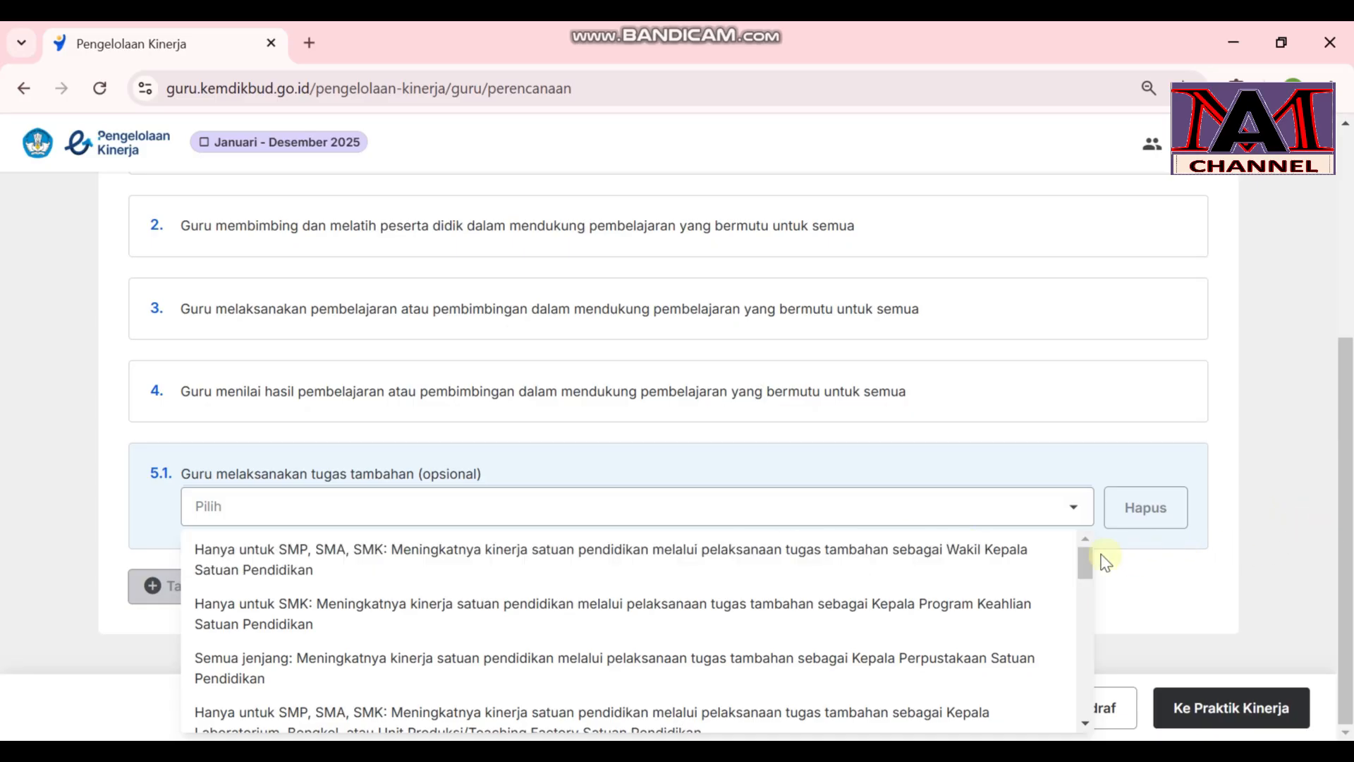
{"action": "scroll", "coordinate": [1091, 581], "scroll_direction": "down", "scroll_amount": 1}
{"action": "left_click_drag", "start_coordinate": [1089, 577], "coordinate": [1091, 581]}
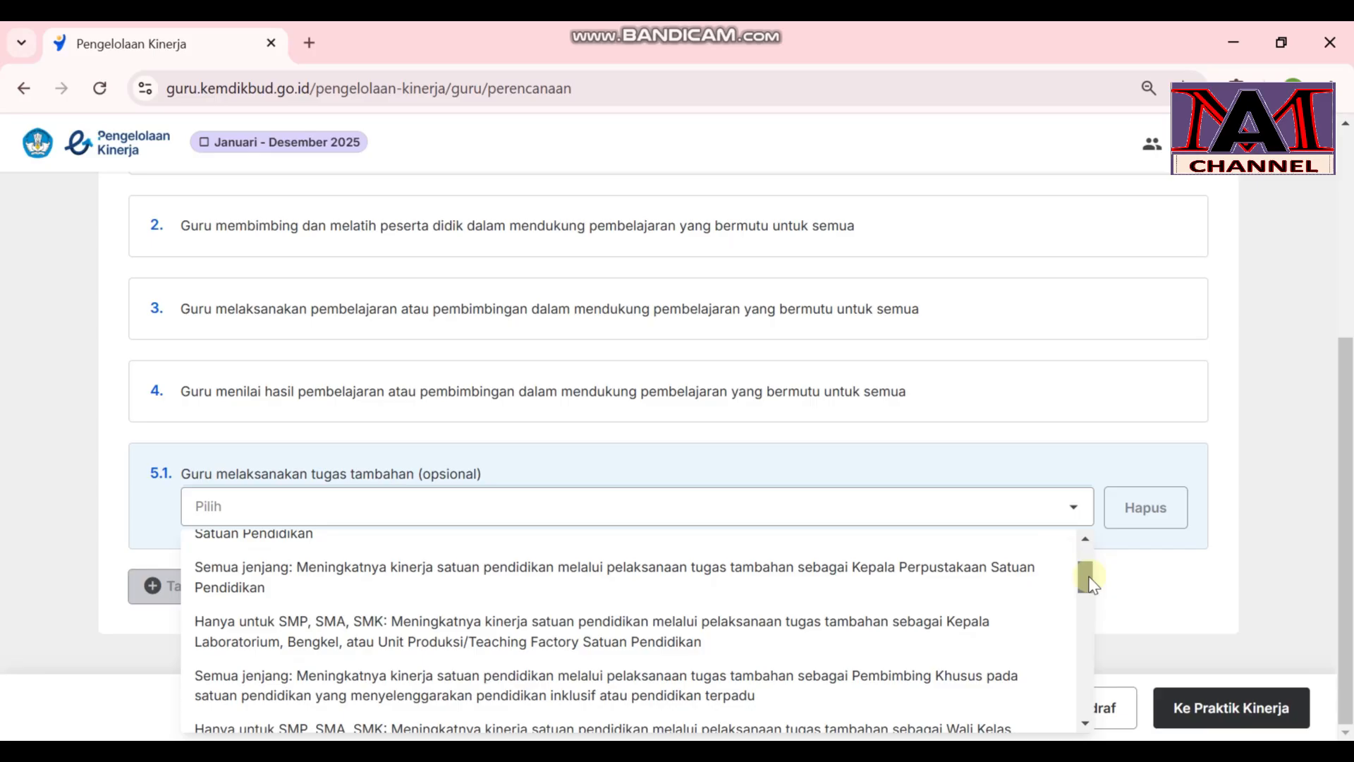
{"action": "left_click_drag", "start_coordinate": [1090, 584], "coordinate": [1107, 639]}
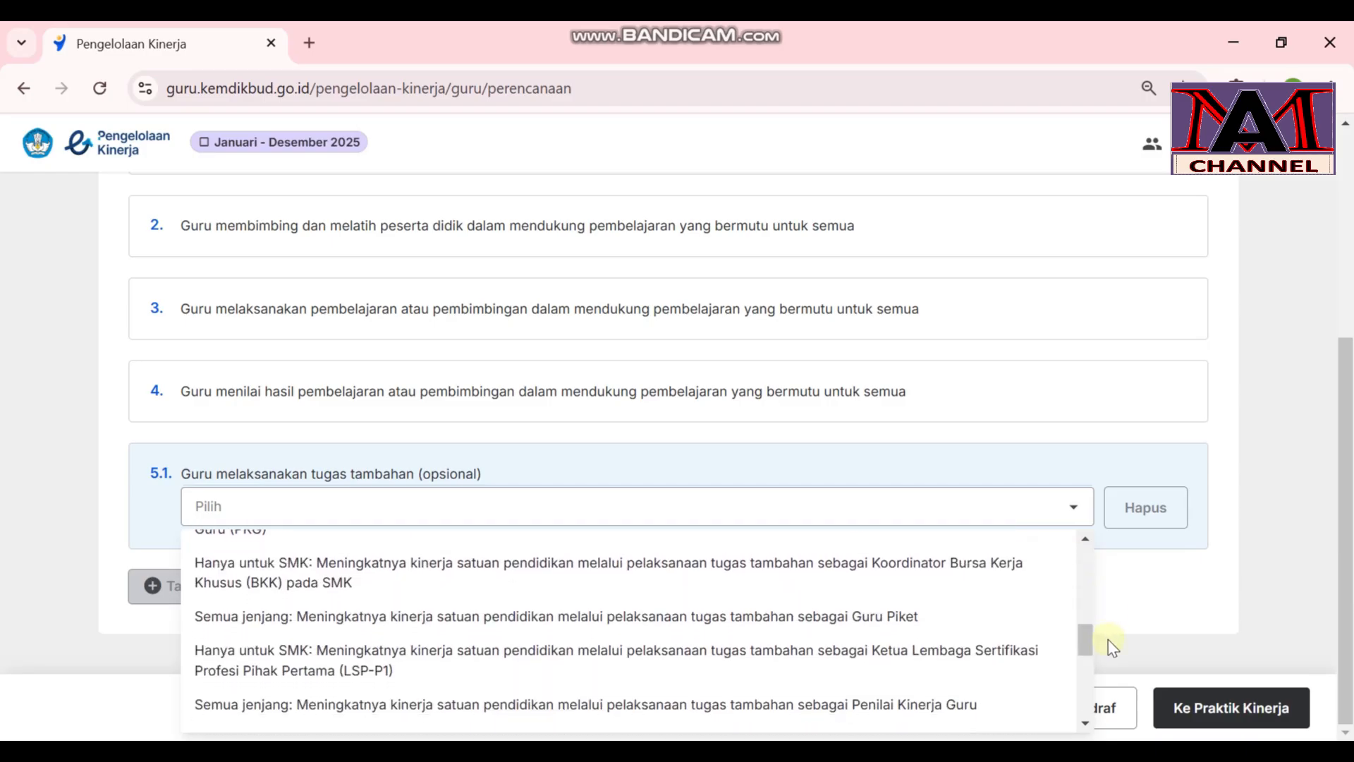
{"action": "left_click", "coordinate": [905, 621]}
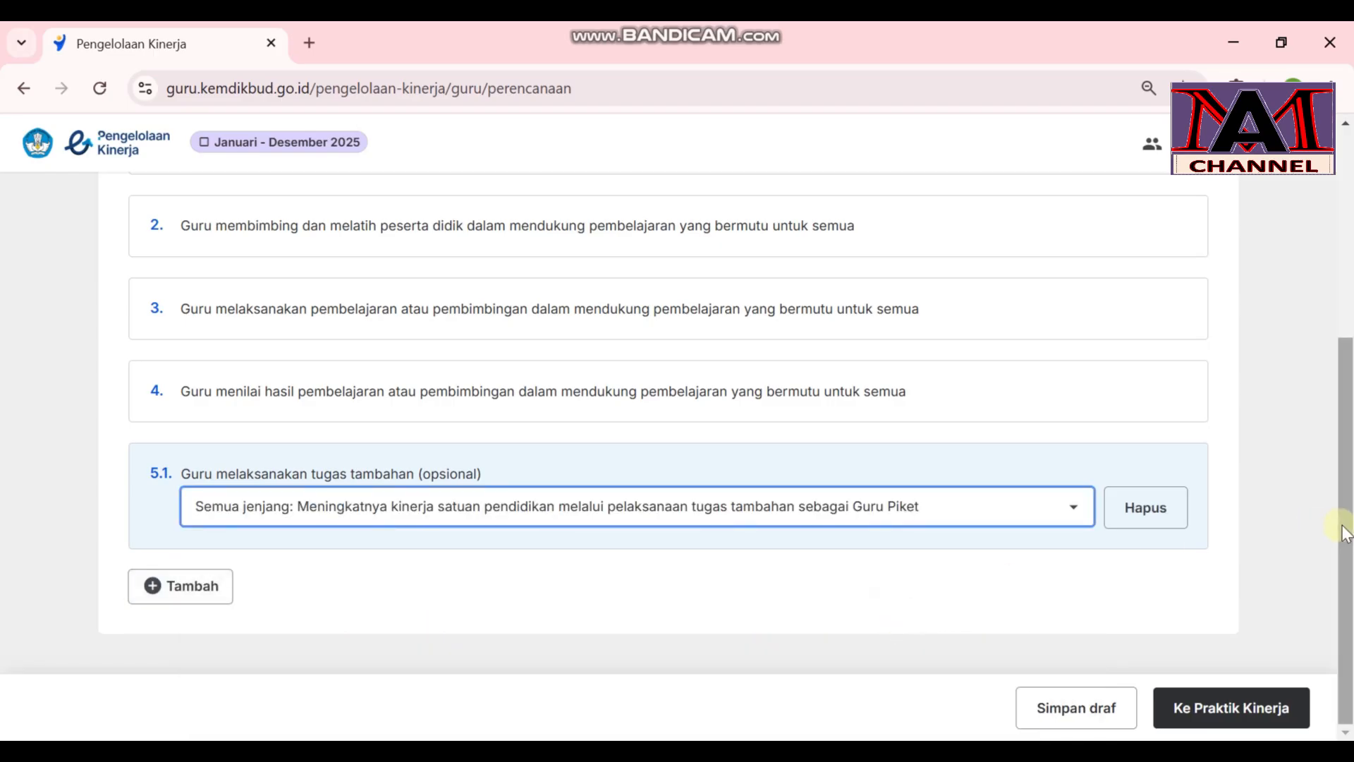
{"action": "mouse_move", "coordinate": [1343, 529]}
{"action": "left_mouse_down"}
{"action": "mouse_move", "coordinate": [1335, 407]}
{"action": "mouse_move", "coordinate": [1342, 553]}
{"action": "left_mouse_up"}
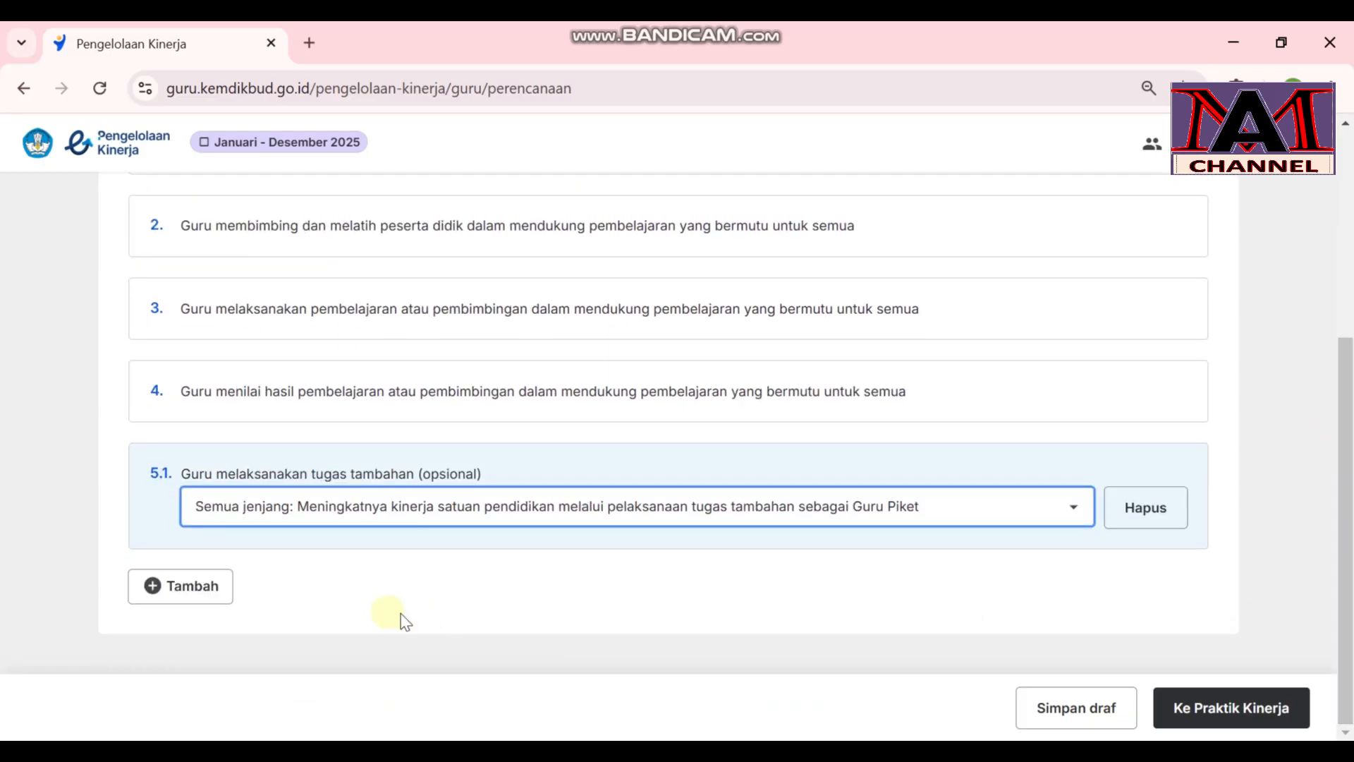
{"action": "left_click", "coordinate": [1244, 708]}
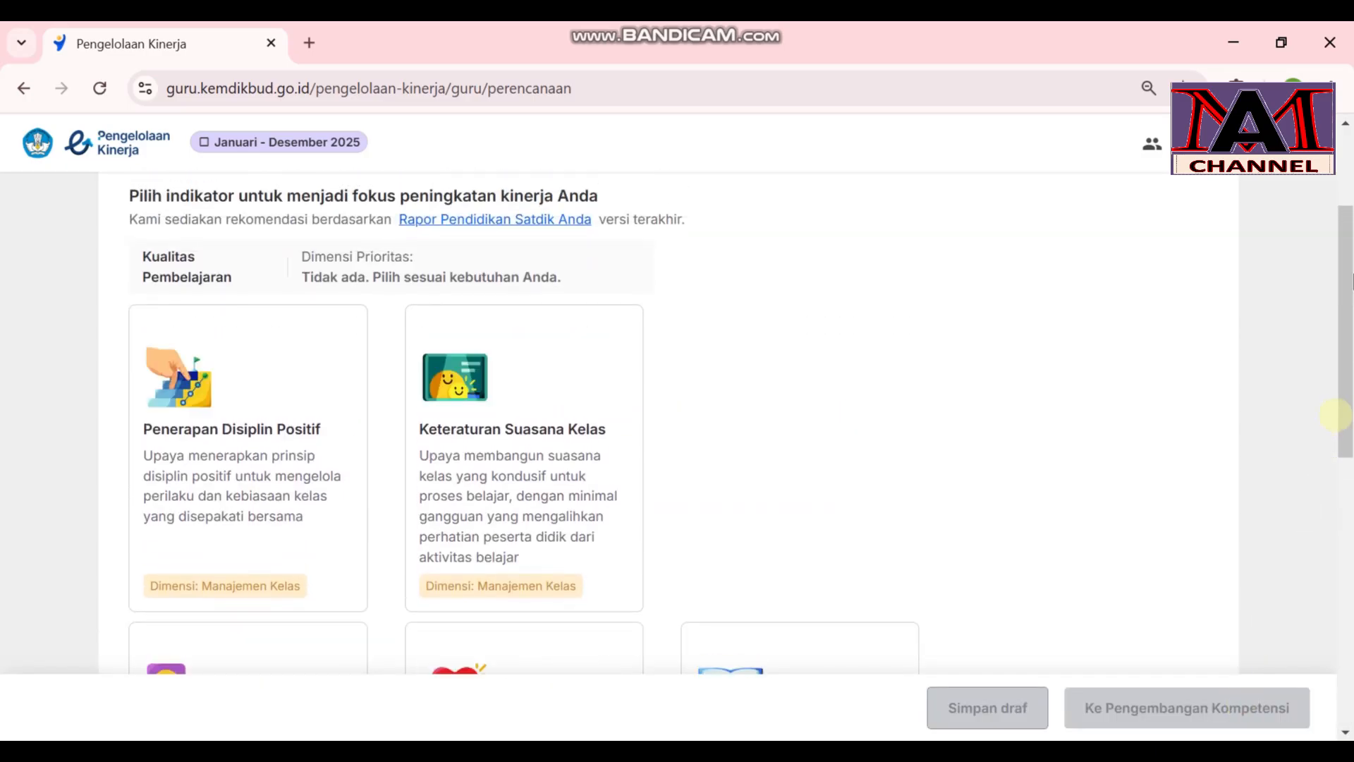
Choose Perhatian dan Kepedulian as the performance improvement indicator and continue to Pengembangan Kompetensi
{"action": "mouse_move", "coordinate": [1343, 286]}
{"action": "left_mouse_down"}
{"action": "mouse_move", "coordinate": [1344, 229]}
{"action": "mouse_move", "coordinate": [1347, 272]}
{"action": "left_mouse_up"}
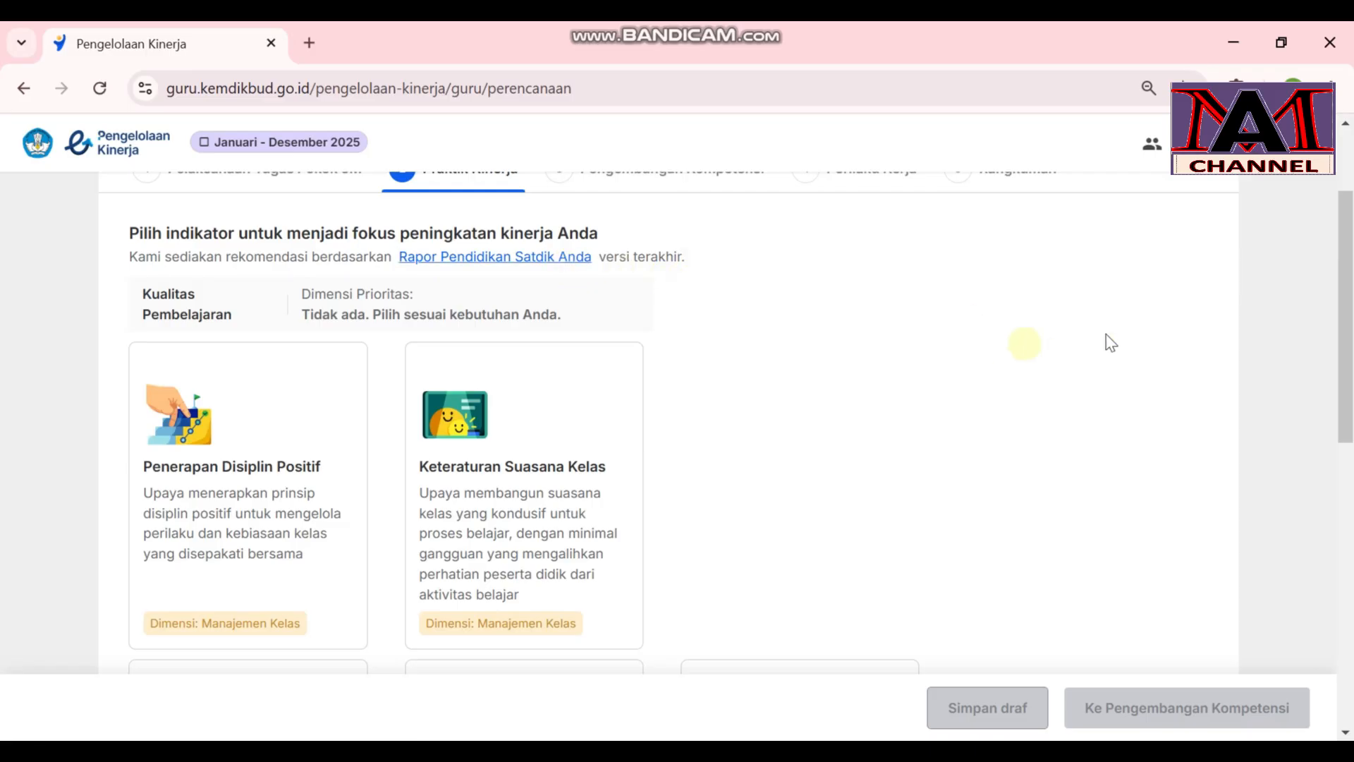
{"action": "left_click", "coordinate": [1347, 617]}
{"action": "left_click_drag", "start_coordinate": [1347, 619], "coordinate": [1347, 497]}
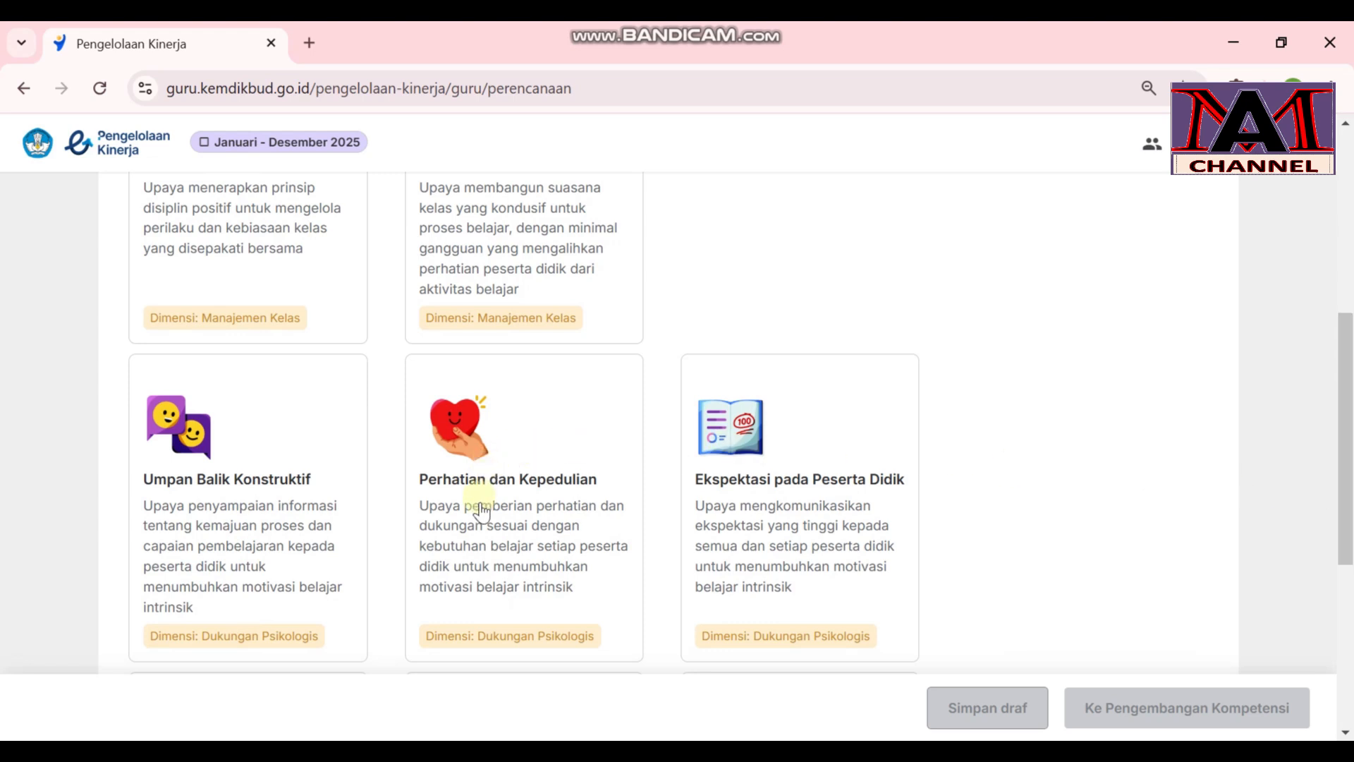
{"action": "left_click", "coordinate": [556, 548]}
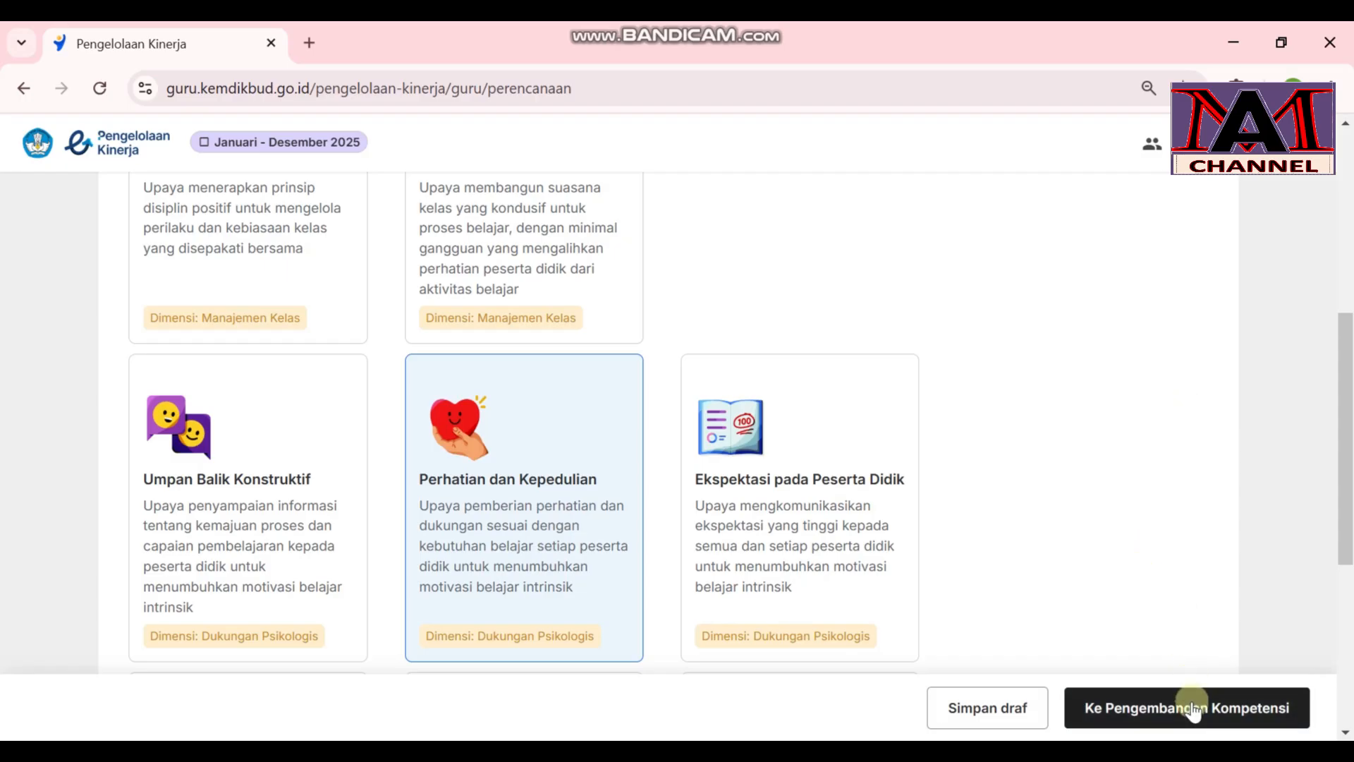
{"action": "left_click", "coordinate": [1193, 709]}
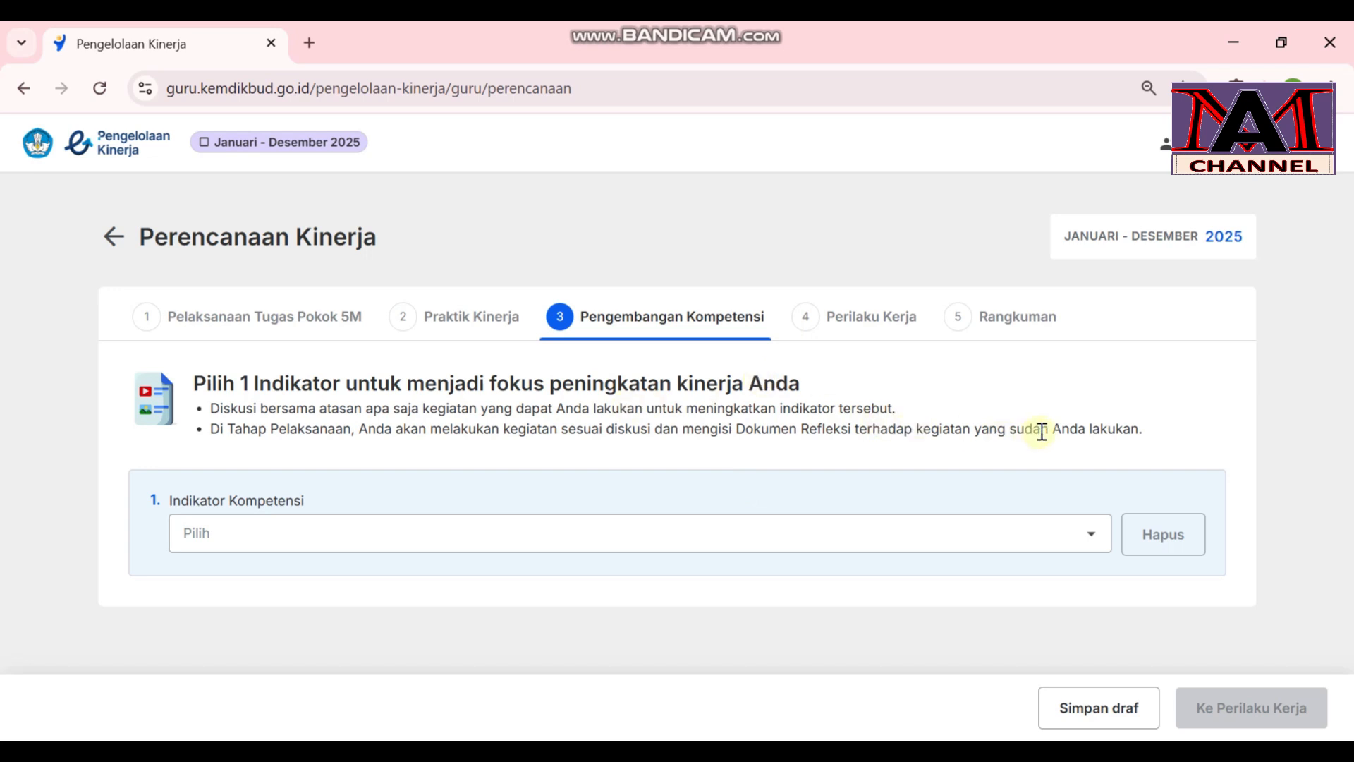
Set Indikator Kompetensi to Kolaborasi untuk peningkatan pembelajaran and continue to the Berorientasi Pelayanan aspect in Perilaku Kerja
{"action": "left_click", "coordinate": [1092, 538]}
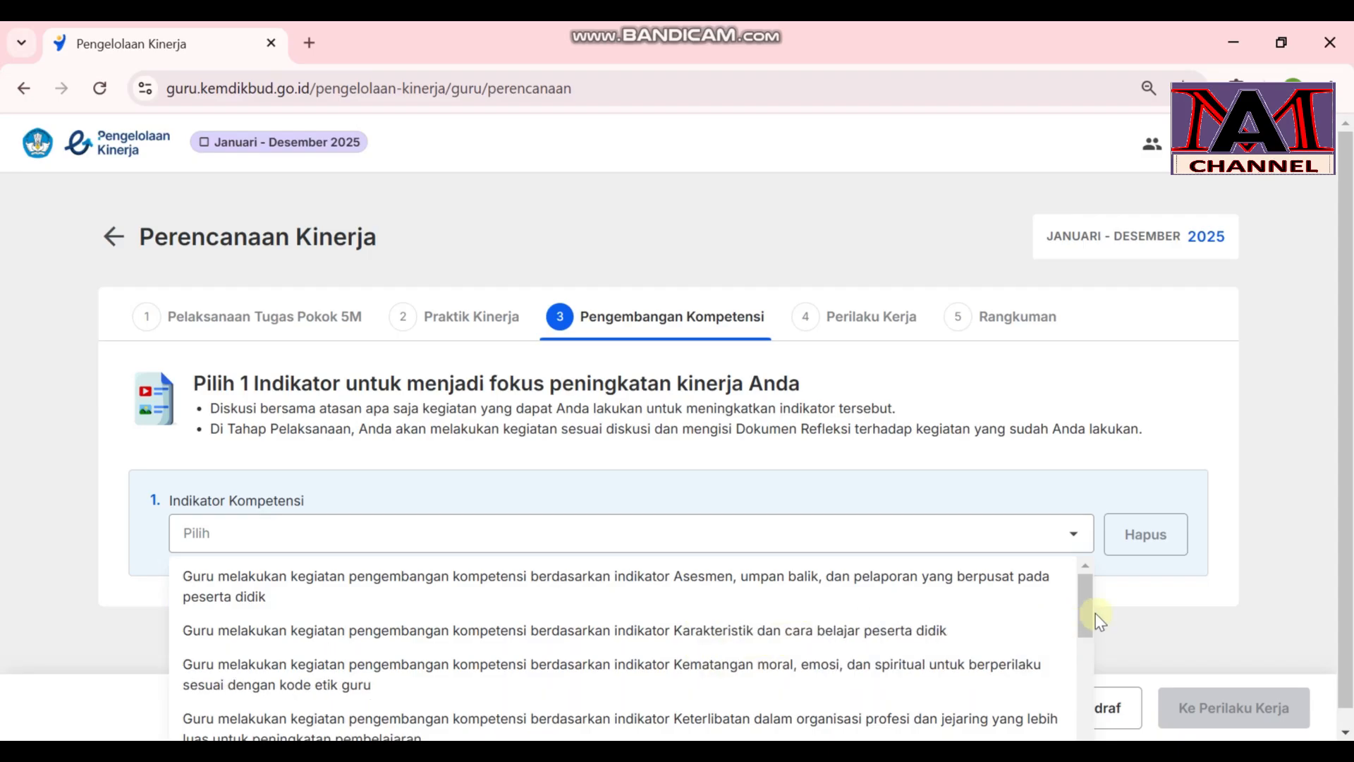
{"action": "left_click_drag", "start_coordinate": [1092, 621], "coordinate": [1112, 663]}
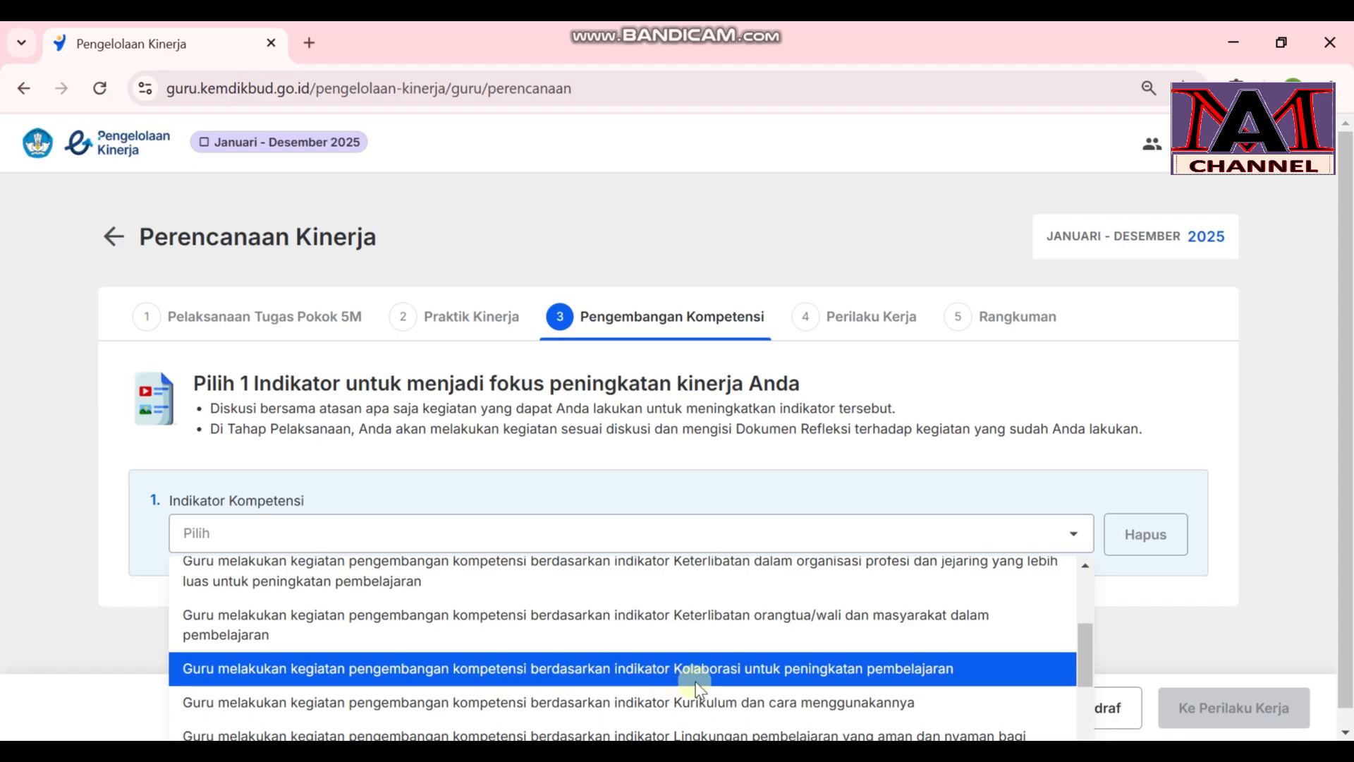
{"action": "left_click", "coordinate": [810, 674]}
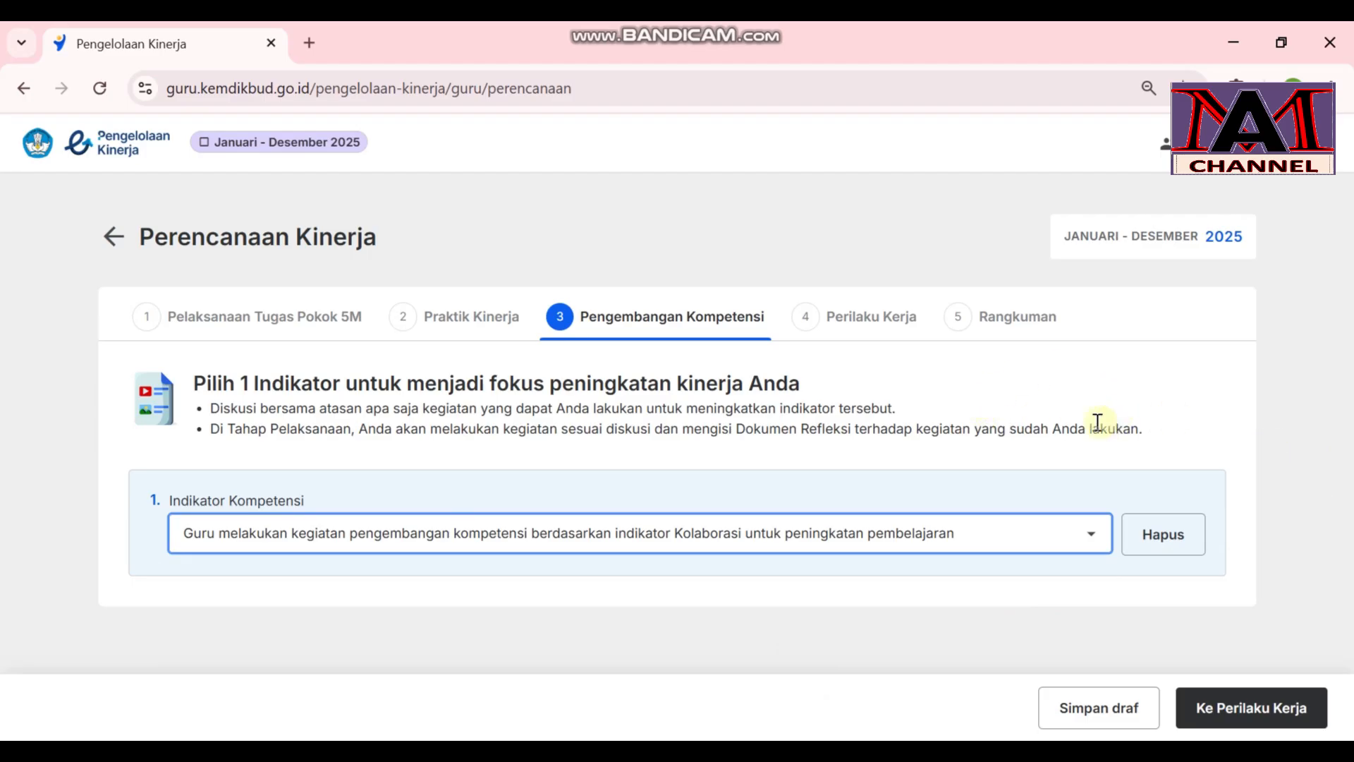
{"action": "left_click", "coordinate": [1240, 710]}
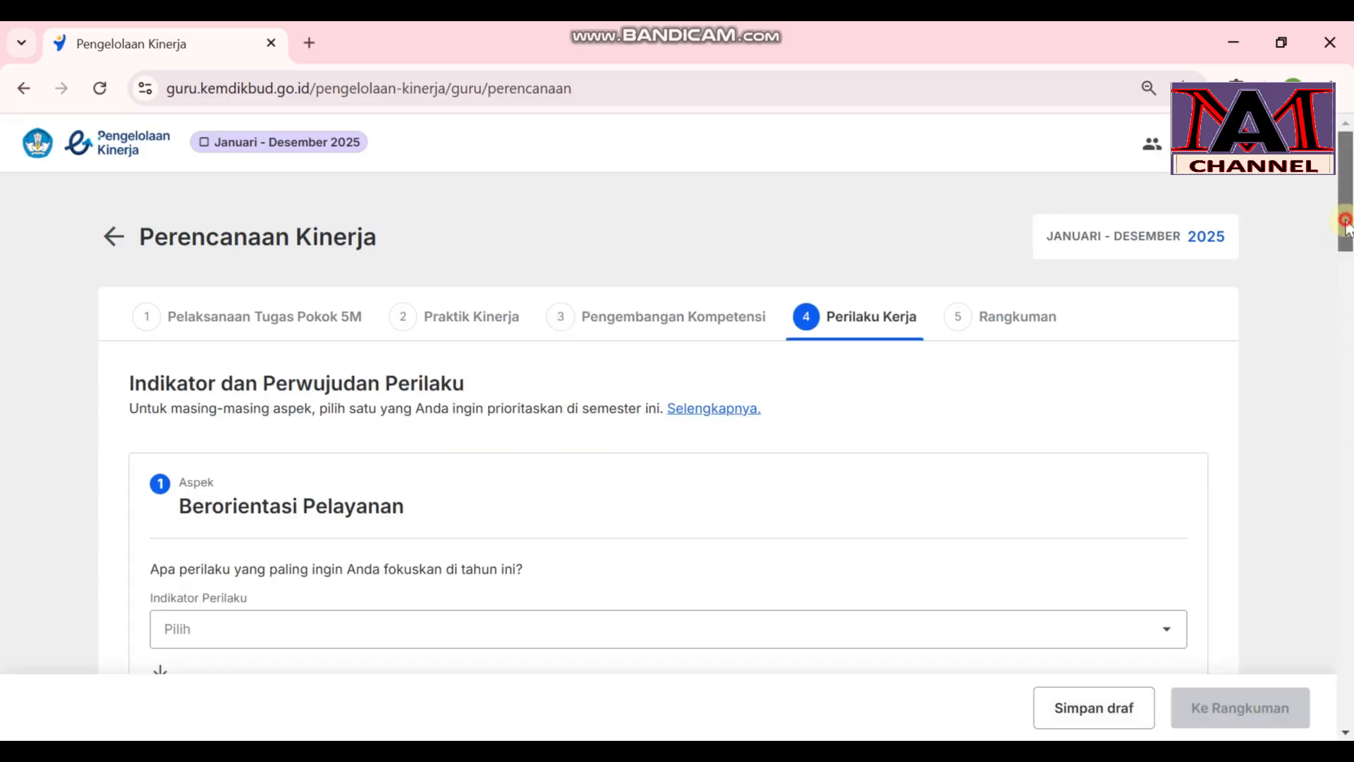
{"action": "scroll", "coordinate": [1347, 254], "scroll_direction": "down", "scroll_amount": 2}
{"action": "left_click_drag", "start_coordinate": [1346, 243], "coordinate": [1348, 231]}
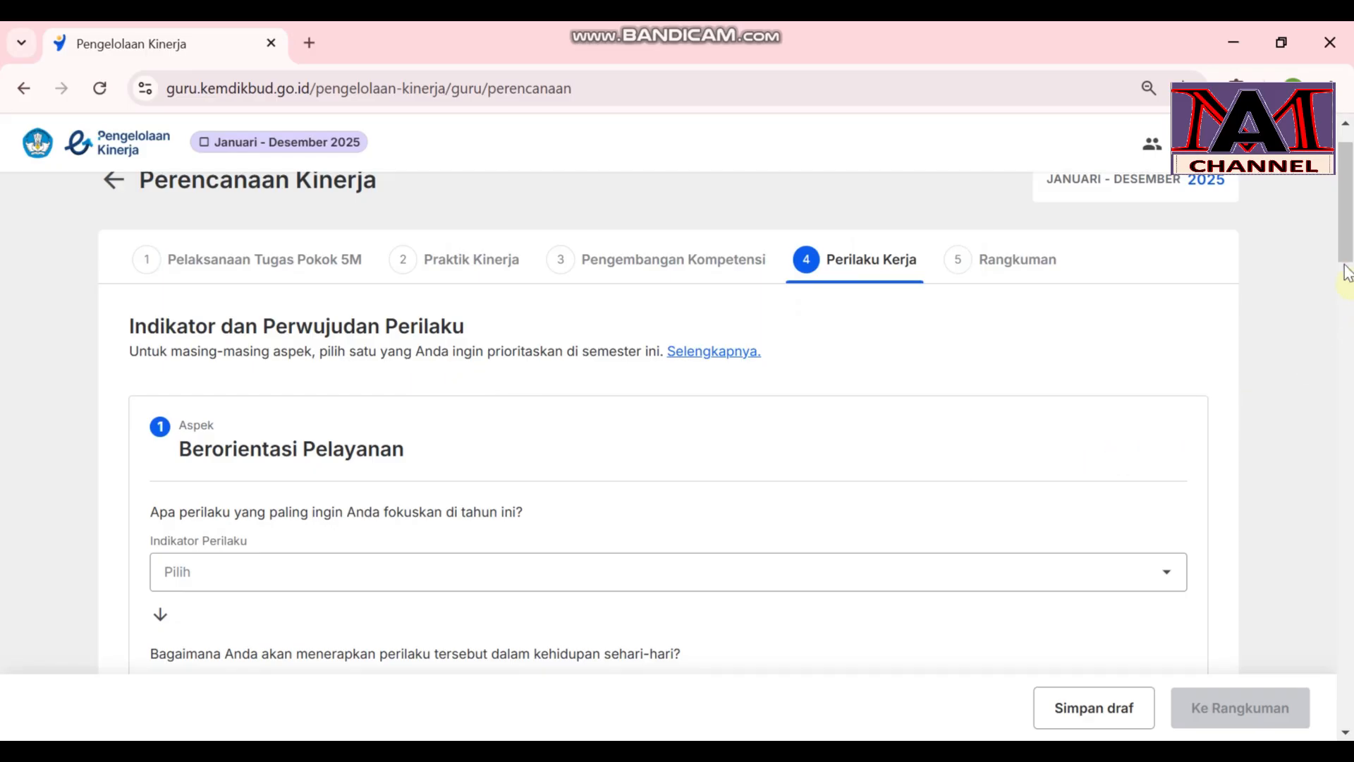
For Berorientasi Pelayanan, choose the indicator Memahami kebutuhan peserta didik dan berusaha memenuhinya and the Perwujudan Mengidentifikasi kebutuhan peserta didik secara proaktif
{"action": "scroll", "coordinate": [1347, 275], "scroll_direction": "down", "scroll_amount": 3}
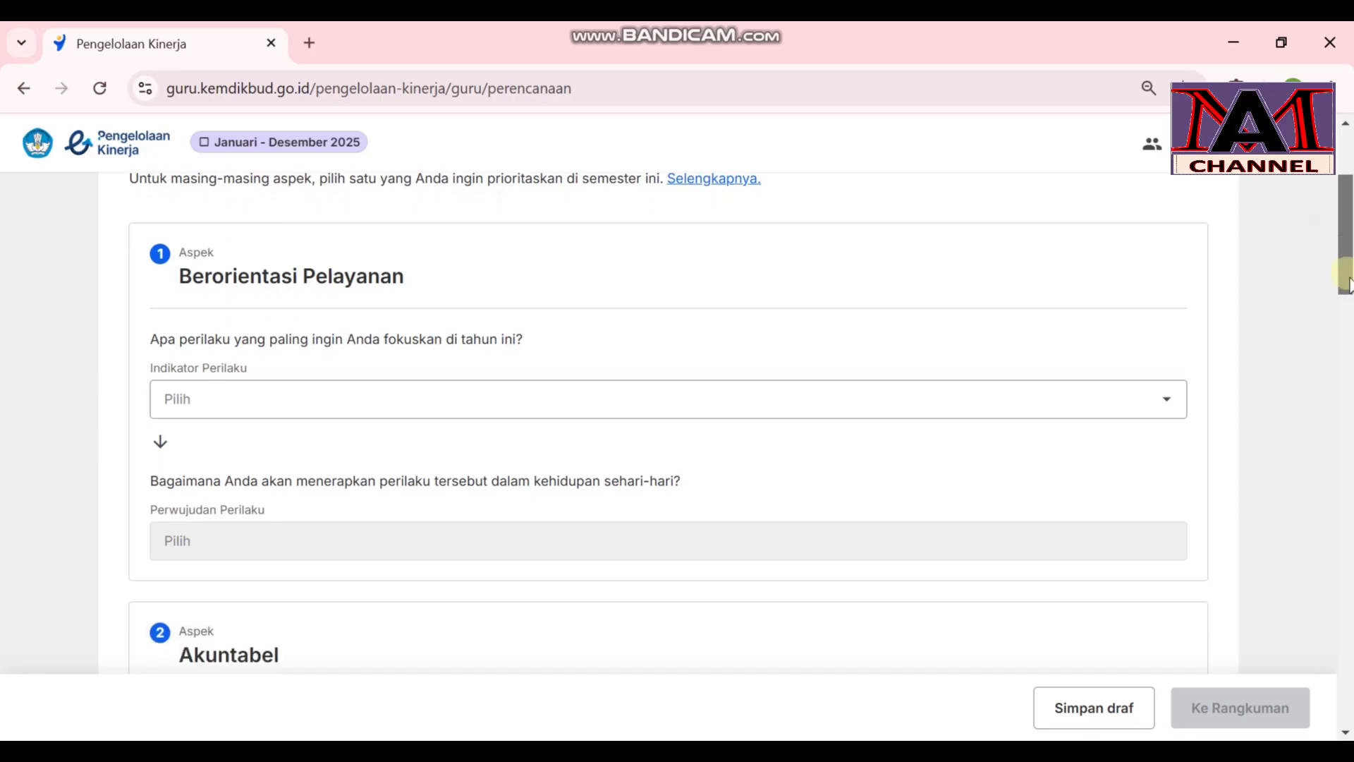
{"action": "left_click_drag", "start_coordinate": [1347, 283], "coordinate": [1349, 289]}
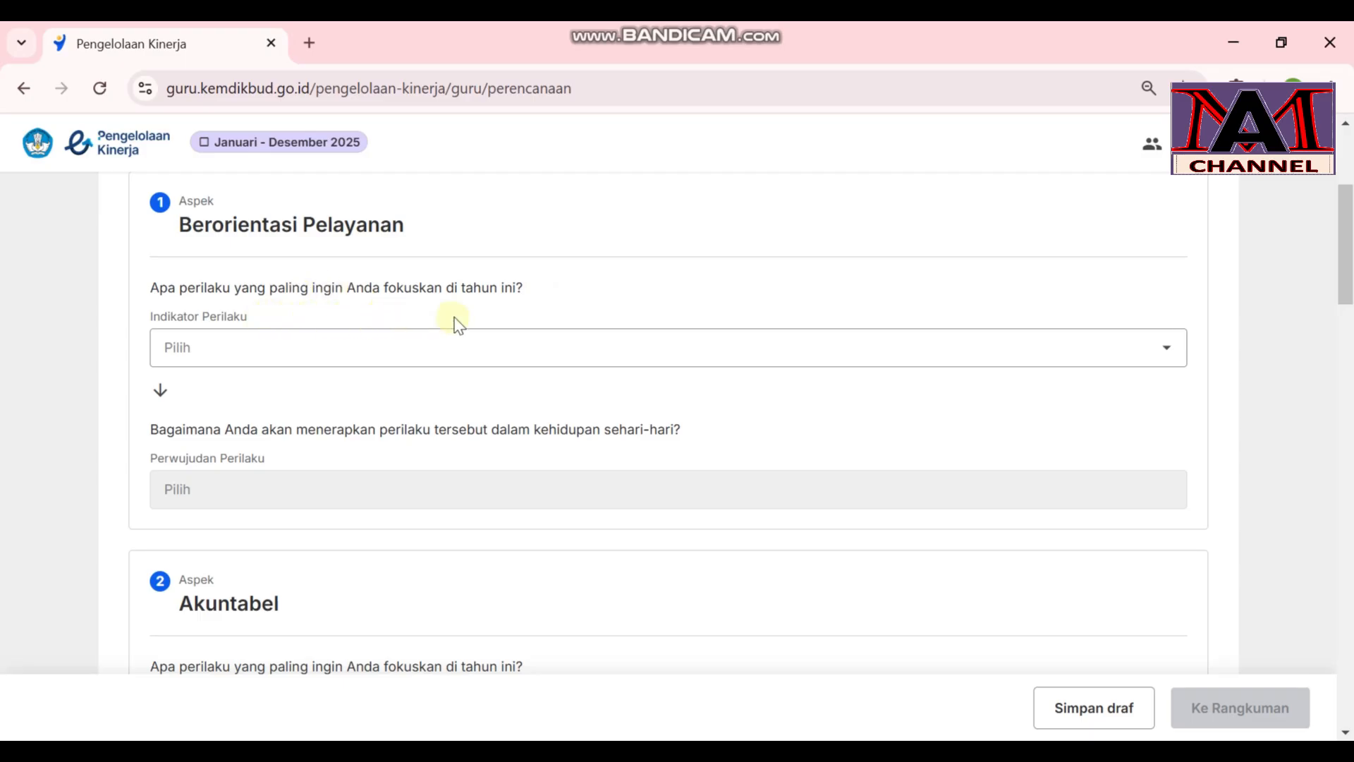
{"action": "left_click", "coordinate": [1166, 352]}
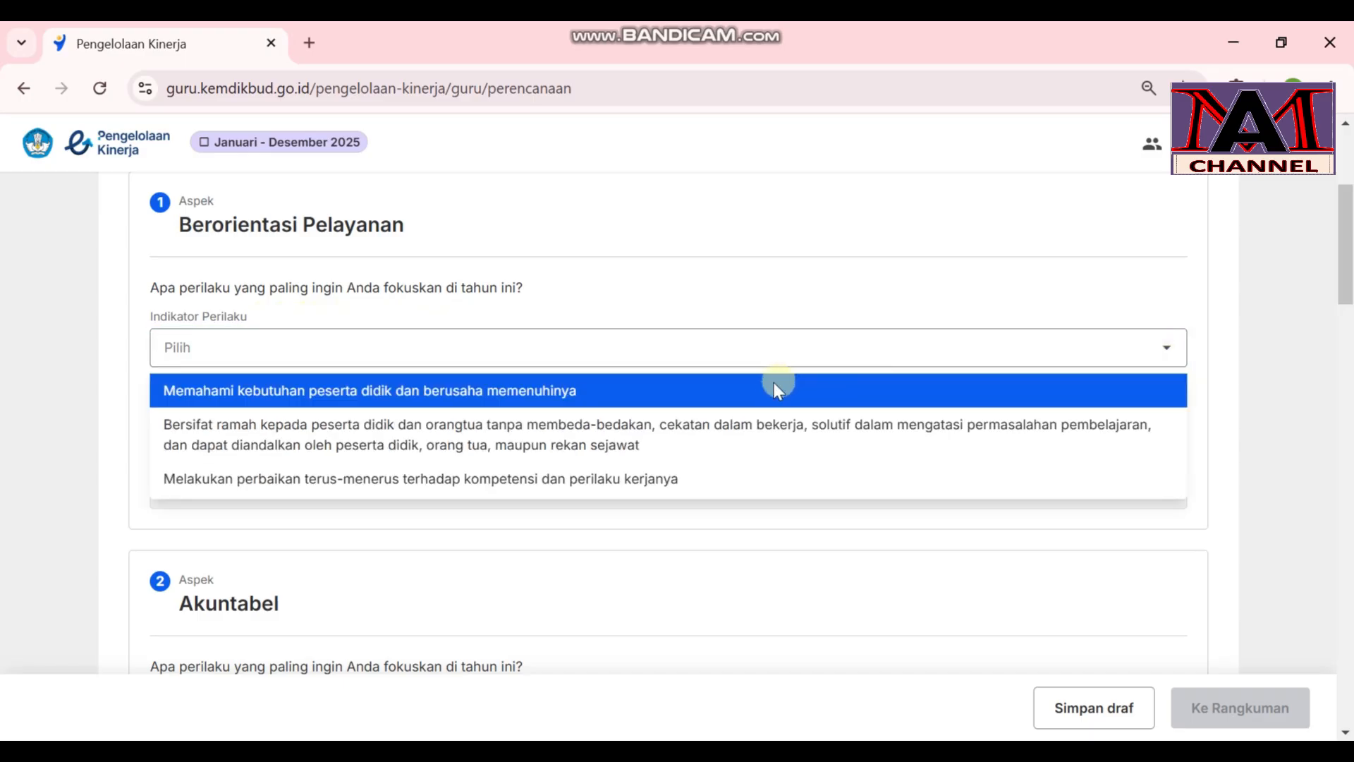
{"action": "left_click", "coordinate": [774, 388]}
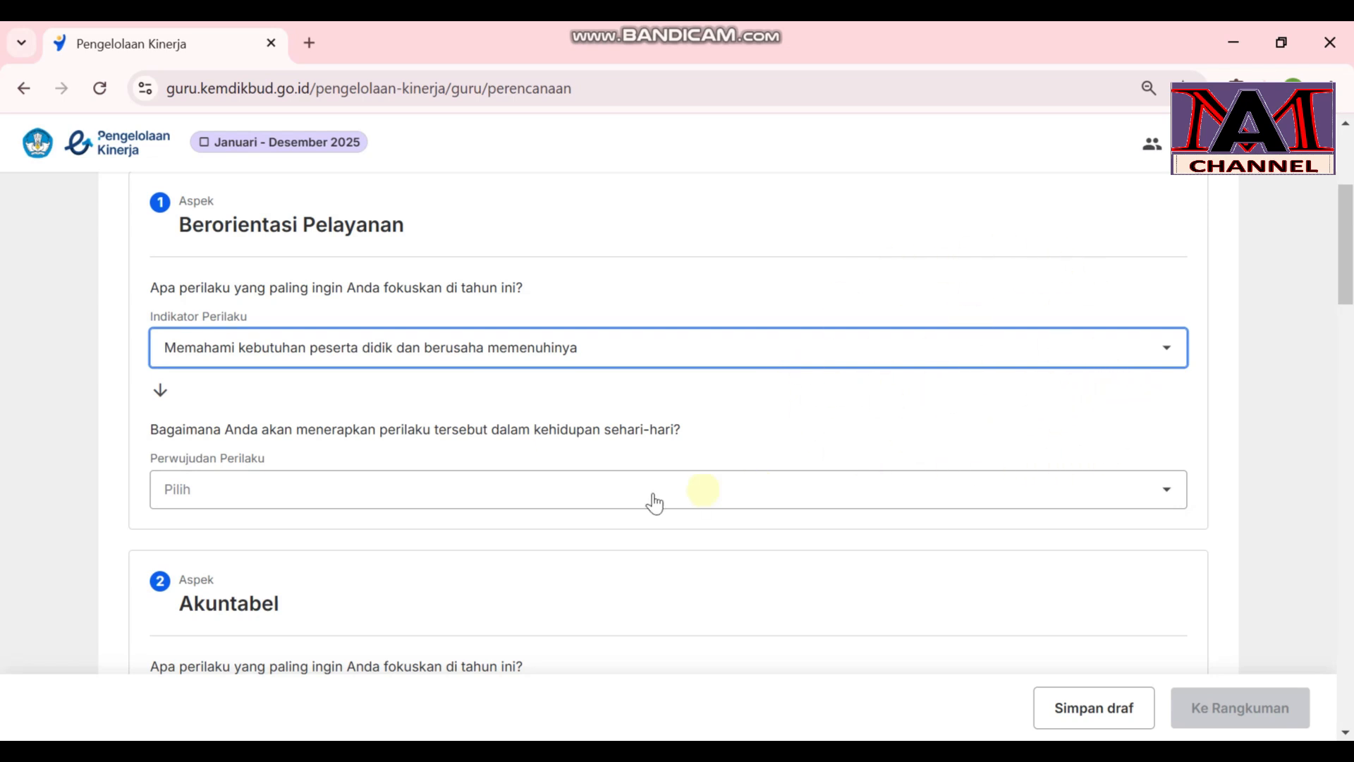
{"action": "left_click", "coordinate": [1170, 494]}
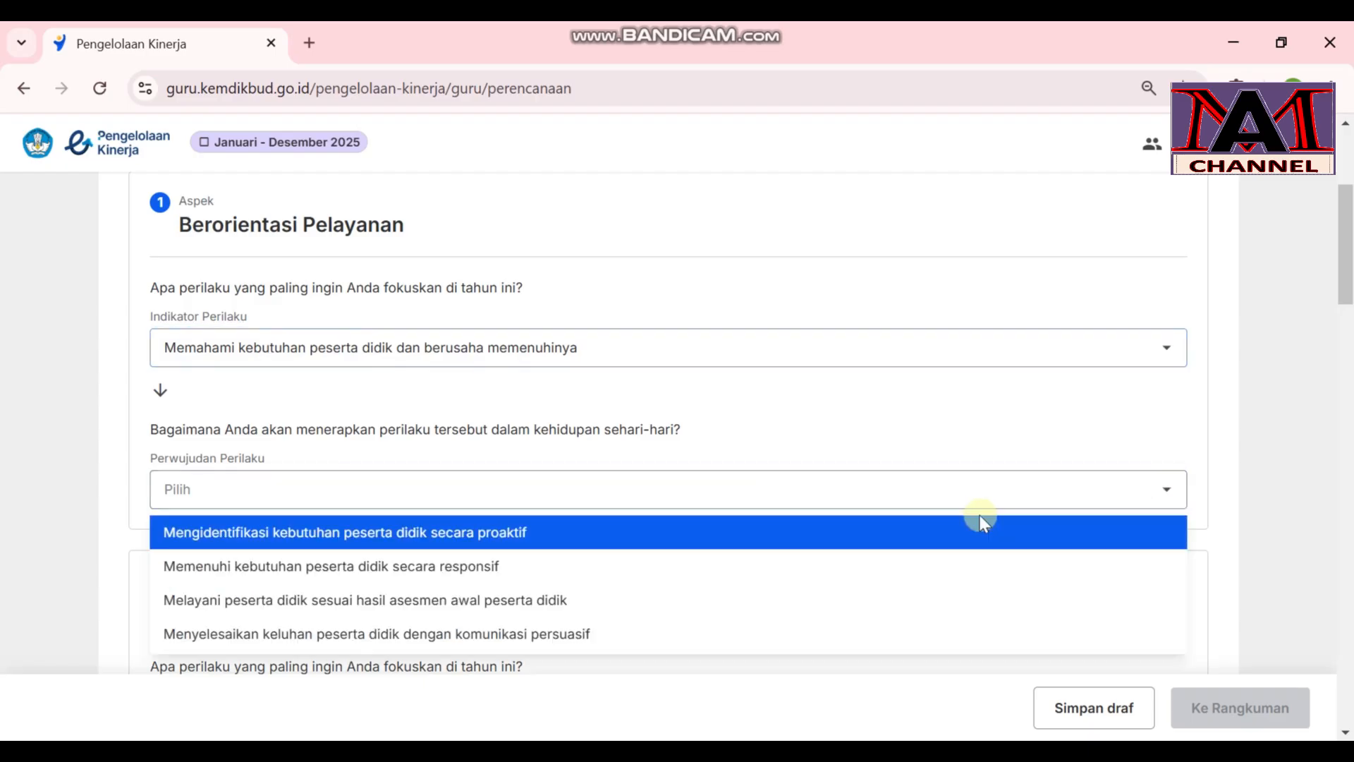
{"action": "left_click", "coordinate": [806, 522]}
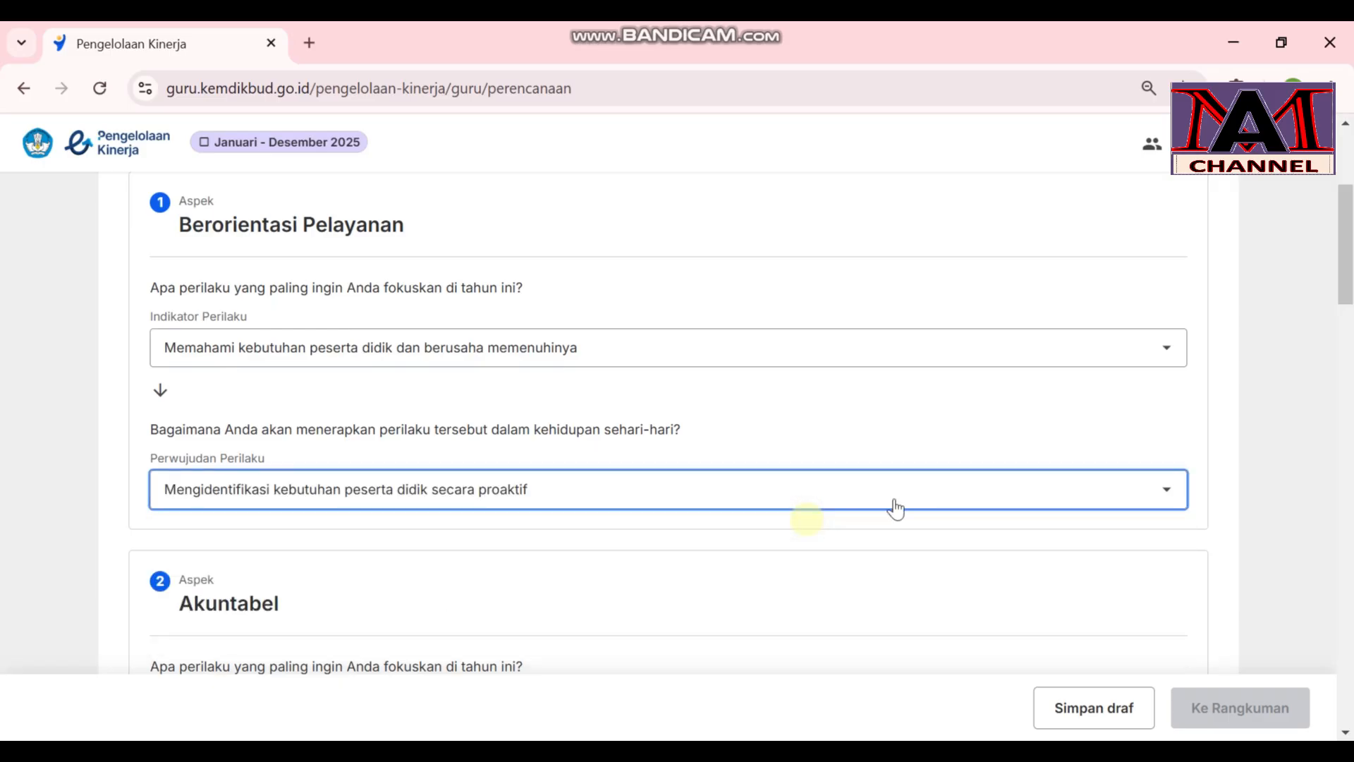
For Akuntabel, choose the indicator Melaksanakan tugas dengan jujur, bertanggung jawab, cermat, disiplin, dan berintegritas tinggi and the Perwujudan Memenuhi janji dan komitmen terkait pekerjaan
{"action": "left_click_drag", "start_coordinate": [1346, 287], "coordinate": [1349, 343]}
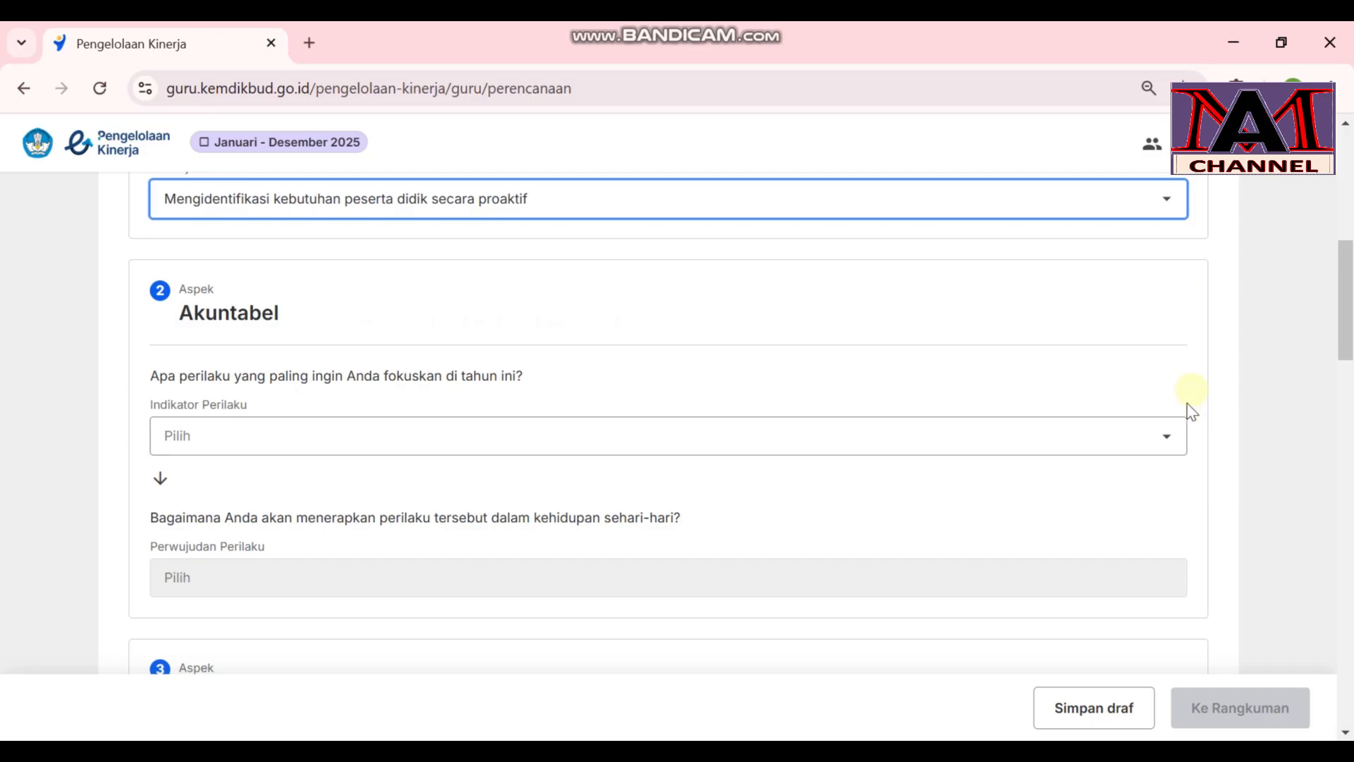
{"action": "left_click", "coordinate": [1175, 446]}
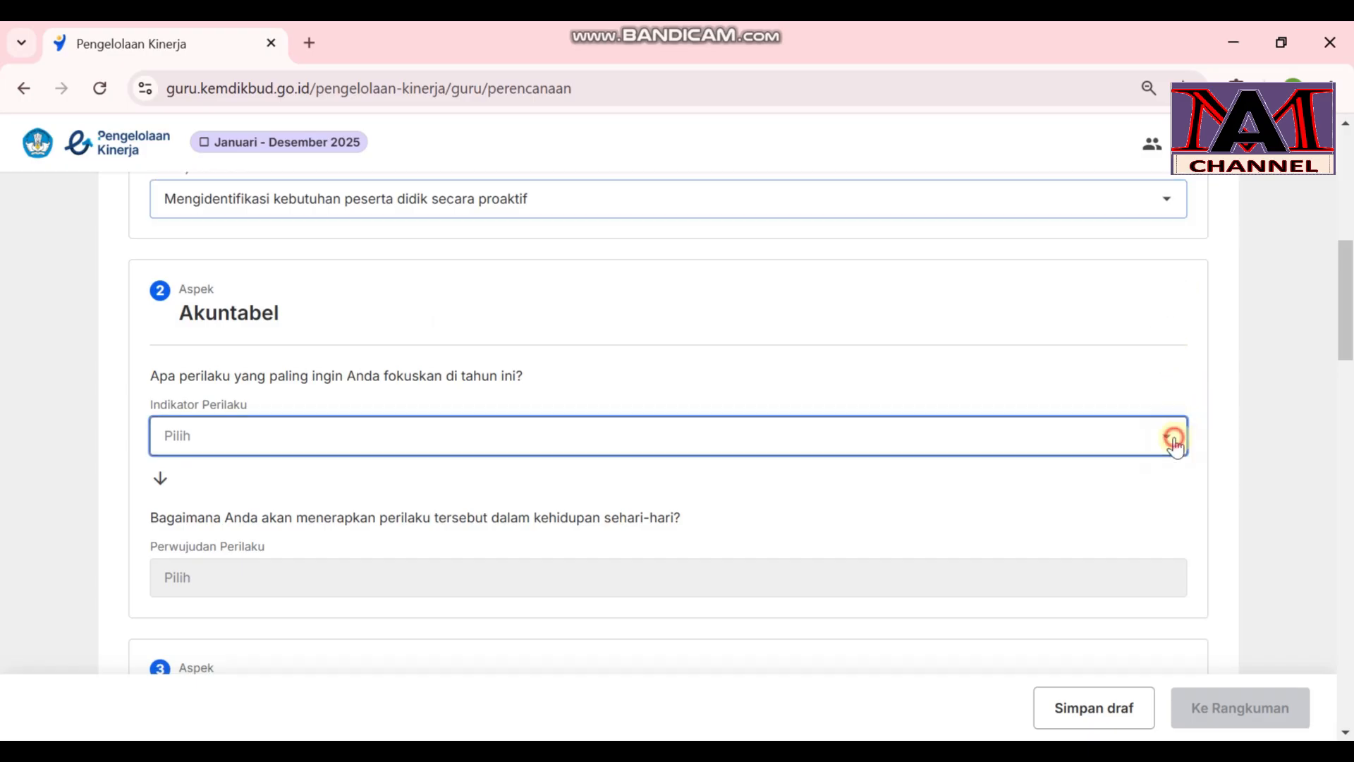
{"action": "left_click", "coordinate": [950, 476]}
{"action": "scroll", "coordinate": [1305, 318], "scroll_direction": "down", "scroll_amount": 5}
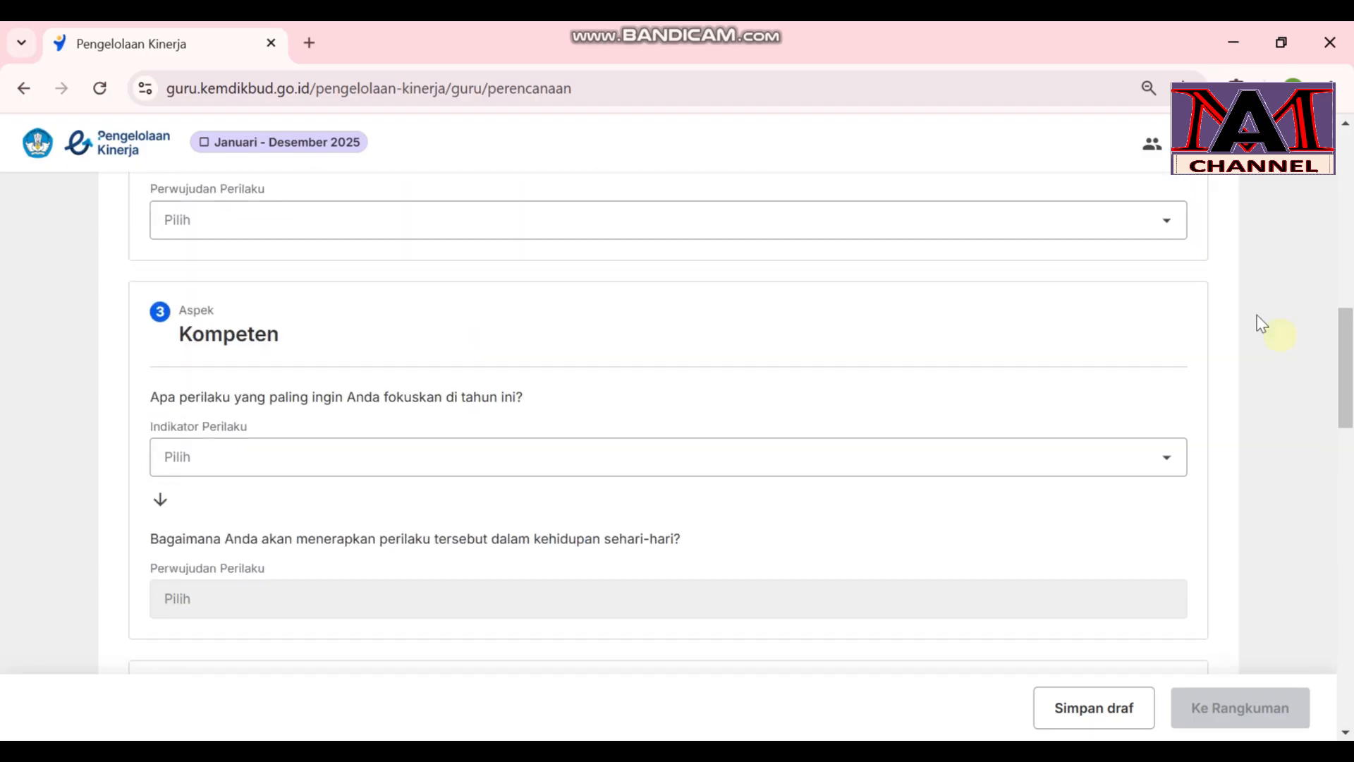
{"action": "left_click", "coordinate": [1157, 219]}
{"action": "left_click", "coordinate": [1136, 263]}
For Kompeten, choose the indicator Menunjukkan penguasaan kompetensi yang memadai dalam melakukan kinerja and the Perwujudan Menunjukkan kompetensi dalam bekerja sehingga menjadi teladan bagi rekan sejawat
{"action": "left_click", "coordinate": [1174, 469]}
{"action": "left_click", "coordinate": [1177, 499]}
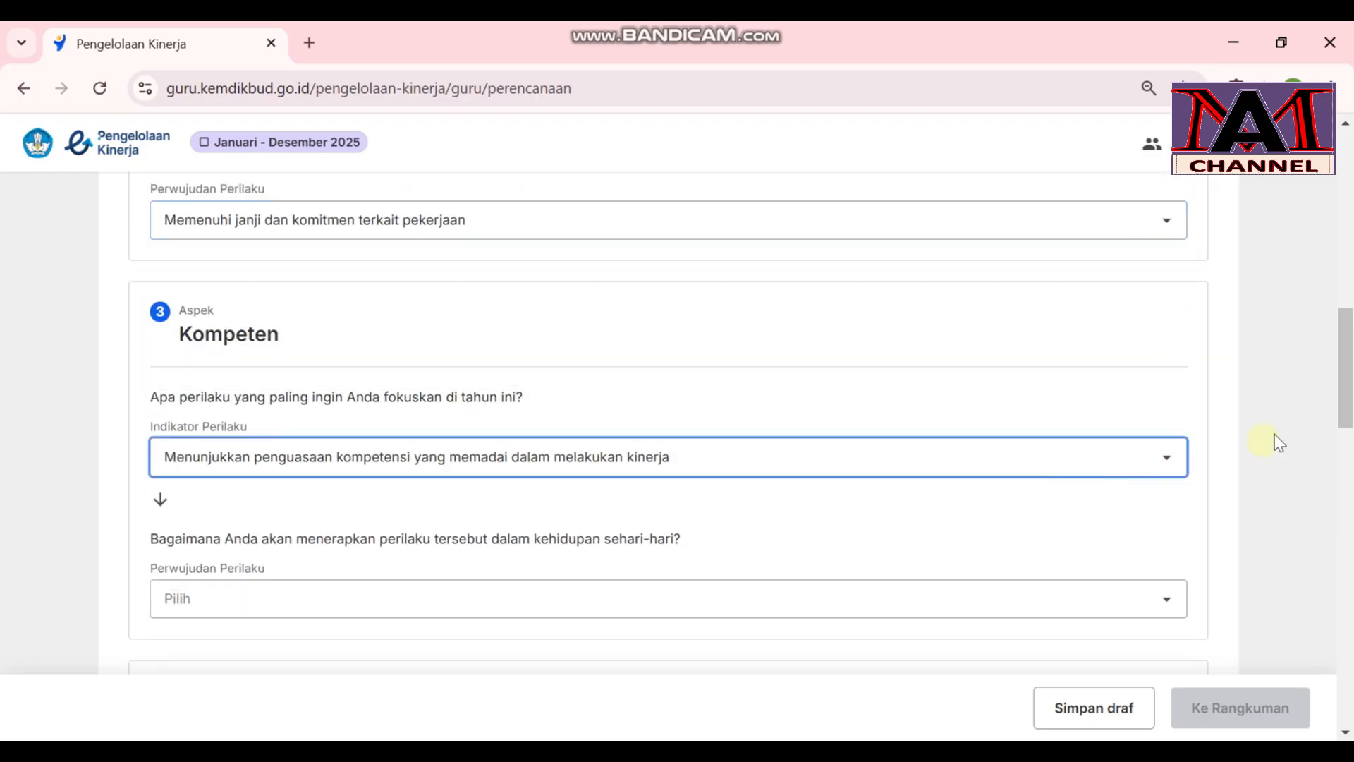
{"action": "scroll", "coordinate": [1298, 434], "scroll_direction": "down", "scroll_amount": 4}
{"action": "left_click", "coordinate": [1157, 351]}
{"action": "left_click", "coordinate": [1153, 393]}
For Harmonis, choose the indicator Menghargai setiap warga satuan pendidikan apapun latar belakangnya and the Perwujudan beginning Berlaku adil kepada setiap orang tanpa memandang
{"action": "left_click", "coordinate": [1170, 591]}
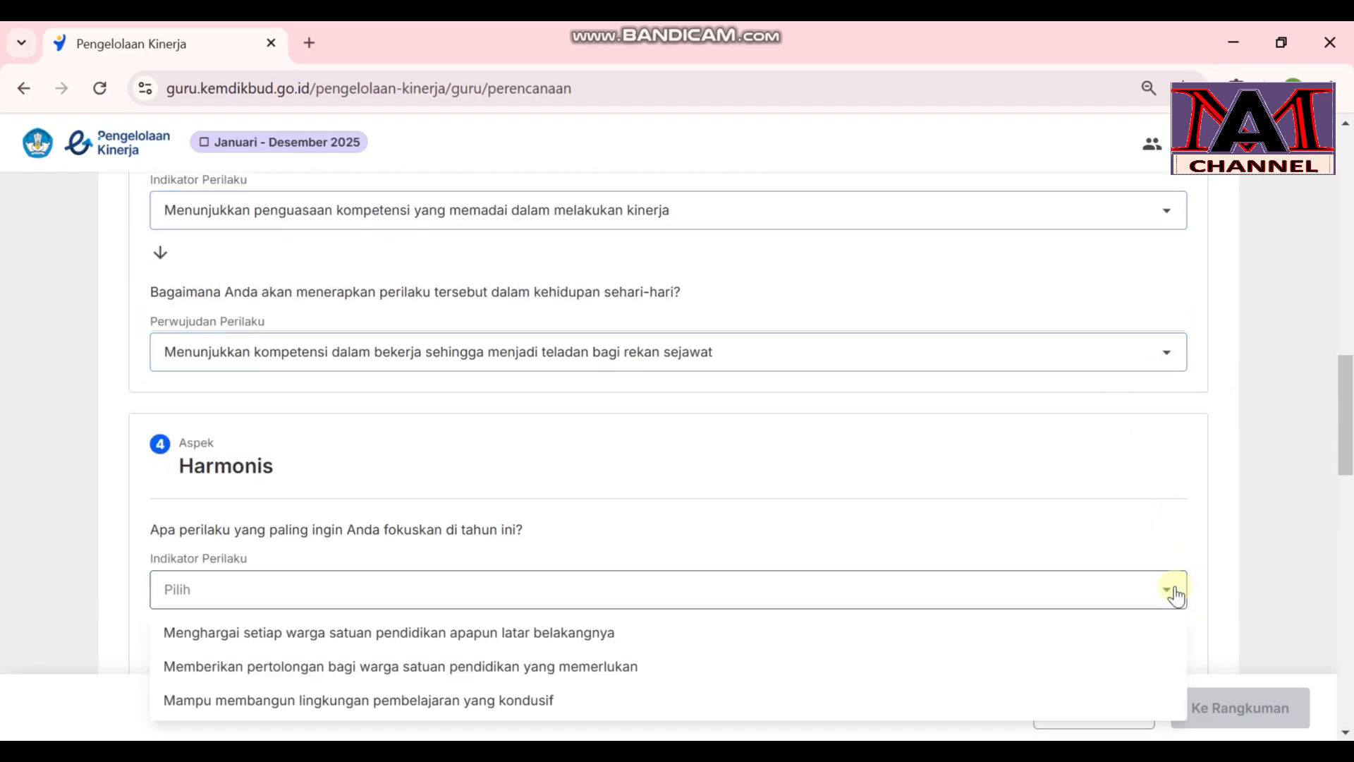
{"action": "left_click", "coordinate": [1076, 633]}
{"action": "scroll", "coordinate": [1086, 621], "scroll_direction": "down", "scroll_amount": 5}
{"action": "left_click", "coordinate": [1167, 368]}
{"action": "left_click", "coordinate": [1157, 408]}
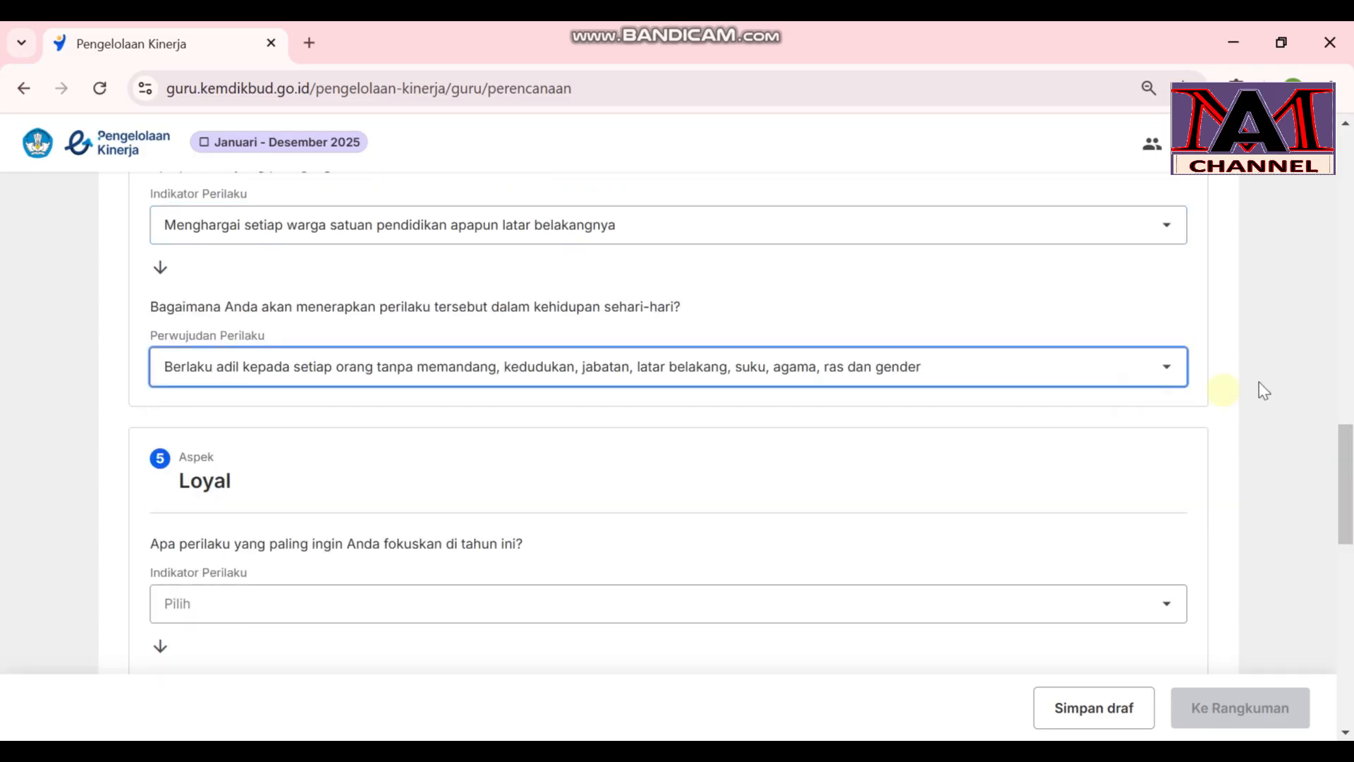
For Loyal, choose the indicator Memegang teguh moral dan mematuhi peraturan perundang-undangan yang berlaku and the Perwujudan Menghindari tindakan, ucapan, perbuatan yang menjurus pada perpecahan
{"action": "scroll", "coordinate": [1258, 387], "scroll_direction": "down", "scroll_amount": 3}
{"action": "left_click", "coordinate": [1168, 536]}
{"action": "left_click", "coordinate": [1106, 581]}
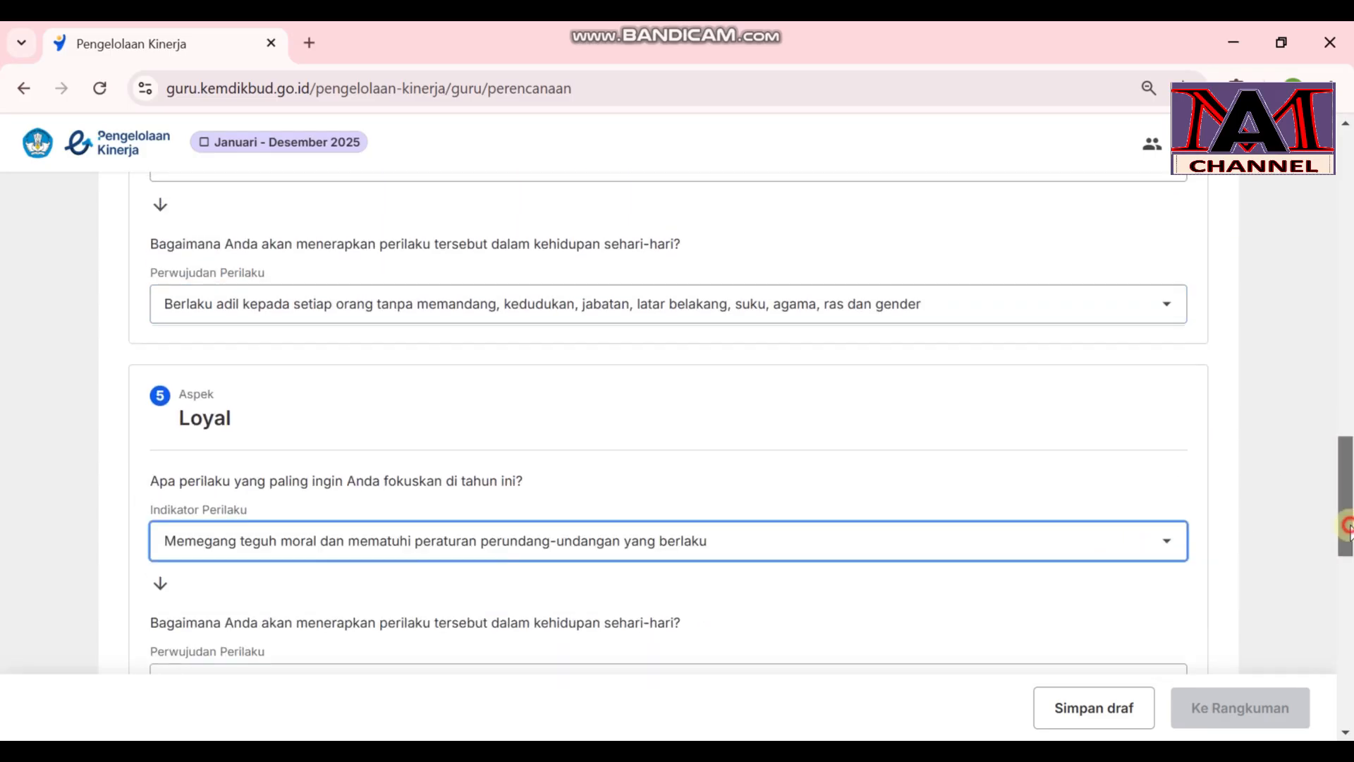
{"action": "scroll", "coordinate": [1161, 451], "scroll_direction": "down", "scroll_amount": 3}
{"action": "left_click", "coordinate": [1161, 451]}
{"action": "left_click", "coordinate": [1136, 484]}
For Adaptif, choose the indicator Menyesuaikan diri secara cepat dalam menghadapi dinamika pembelajaran di kelas and the Perwujudan Menyesuaikan diri di berbagai lingkungan kerja
{"action": "scroll", "coordinate": [1346, 549], "scroll_direction": "down", "scroll_amount": 2}
{"action": "left_click", "coordinate": [1165, 475]}
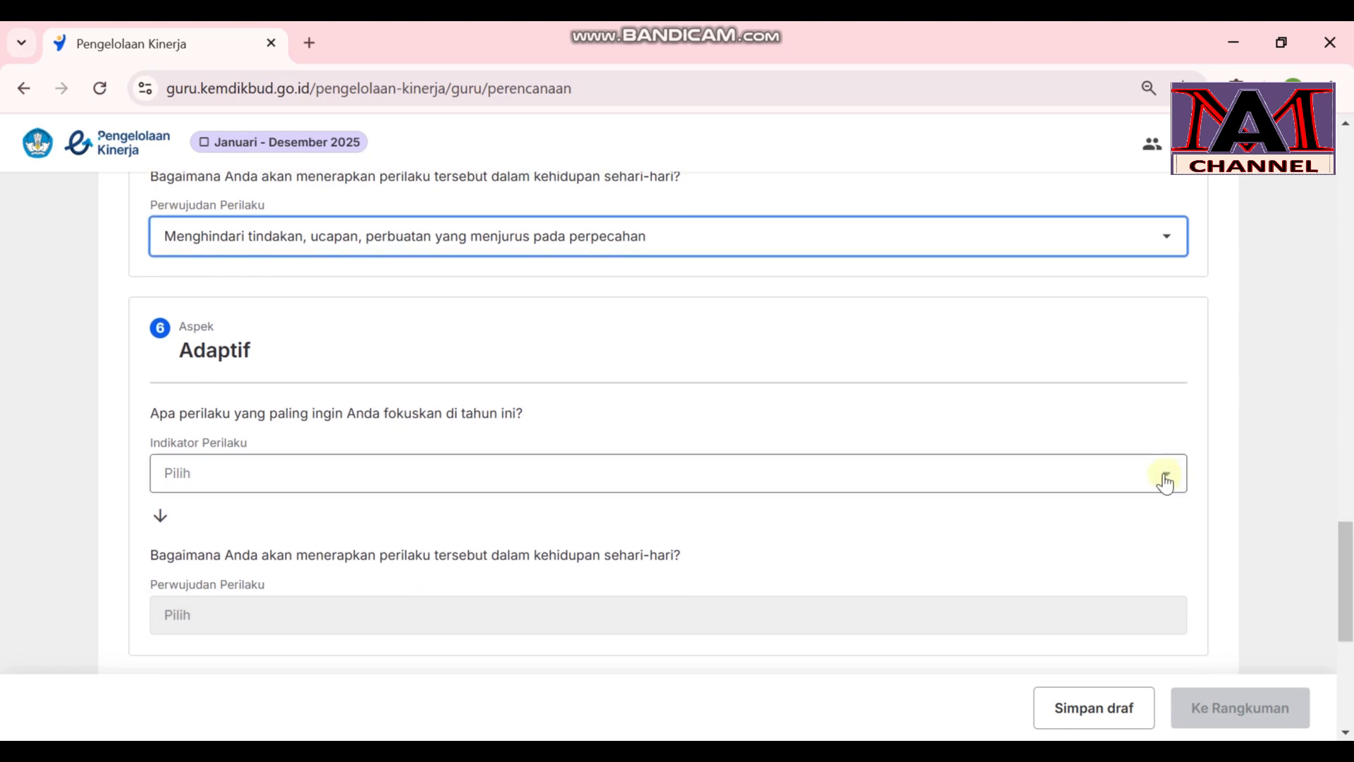
{"action": "left_click", "coordinate": [1130, 522]}
{"action": "scroll", "coordinate": [1156, 452], "scroll_direction": "down", "scroll_amount": 3}
{"action": "left_click", "coordinate": [1167, 415]}
{"action": "left_click", "coordinate": [1152, 456]}
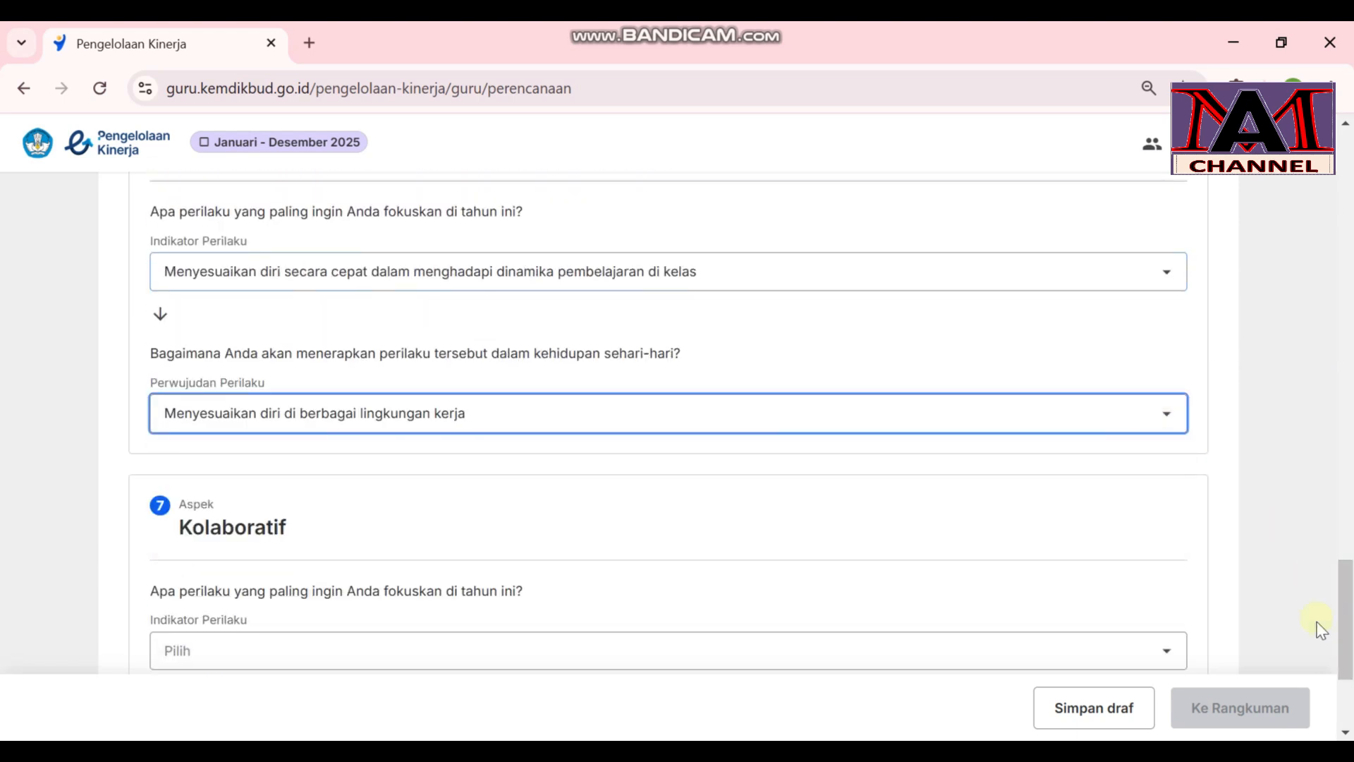
For Kolaboratif, choose the first listed Indikator Perilaku and the first Perwujudan Perilaku, and continue to Rangkuman
{"action": "left_click", "coordinate": [1166, 650]}
{"action": "left_click", "coordinate": [1113, 687]}
{"action": "mouse_move", "coordinate": [1347, 630]}
{"action": "left_mouse_down"}
{"action": "mouse_move", "coordinate": [1347, 681]}
{"action": "mouse_move", "coordinate": [1347, 151]}
{"action": "mouse_move", "coordinate": [1347, 617]}
{"action": "left_mouse_up"}
{"action": "left_click", "coordinate": [1169, 565]}
{"action": "left_click", "coordinate": [1124, 605]}
{"action": "left_click", "coordinate": [1256, 708]}
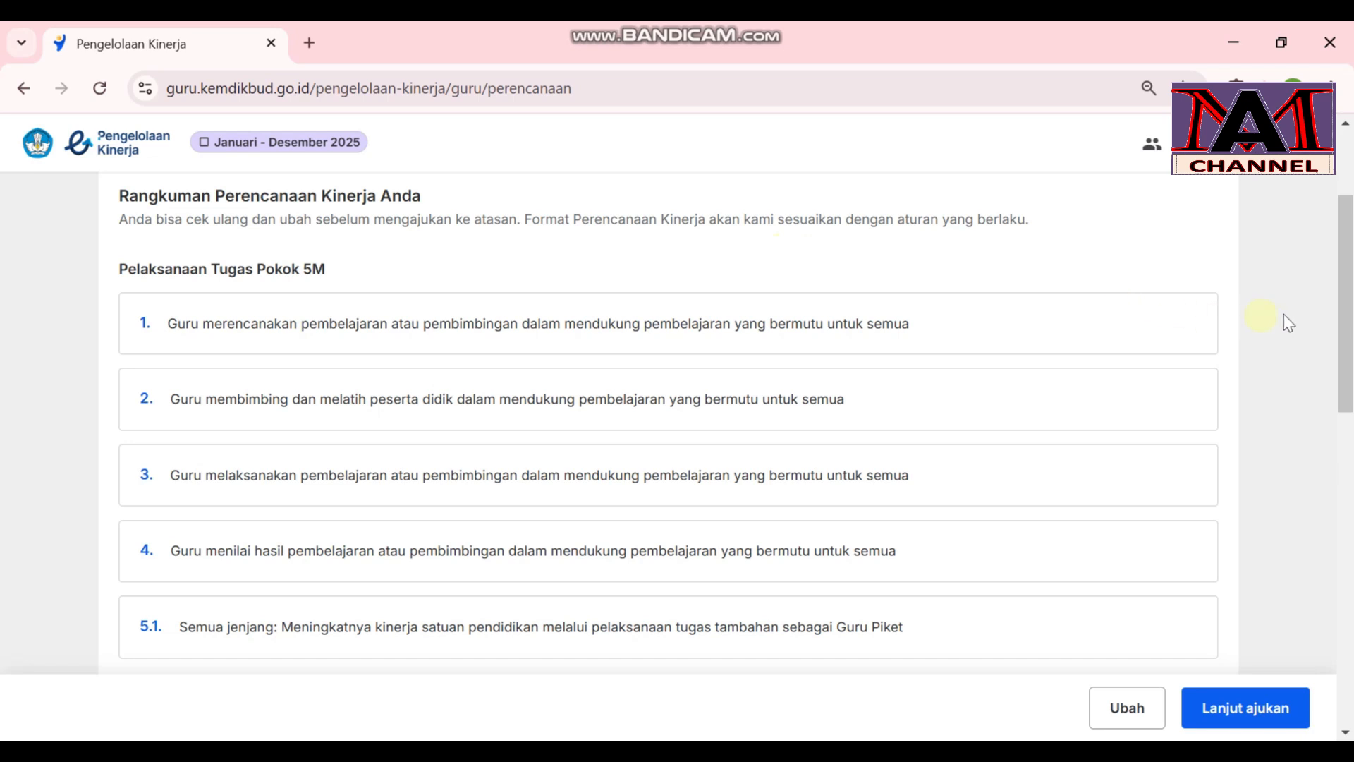
Review the Rangkuman of the plan, covering Tugas Pokok 5M, Praktik Kinerja, Pengembangan Kompetensi and Perilaku Kerja
{"action": "left_click_drag", "start_coordinate": [1347, 341], "coordinate": [1348, 251]}
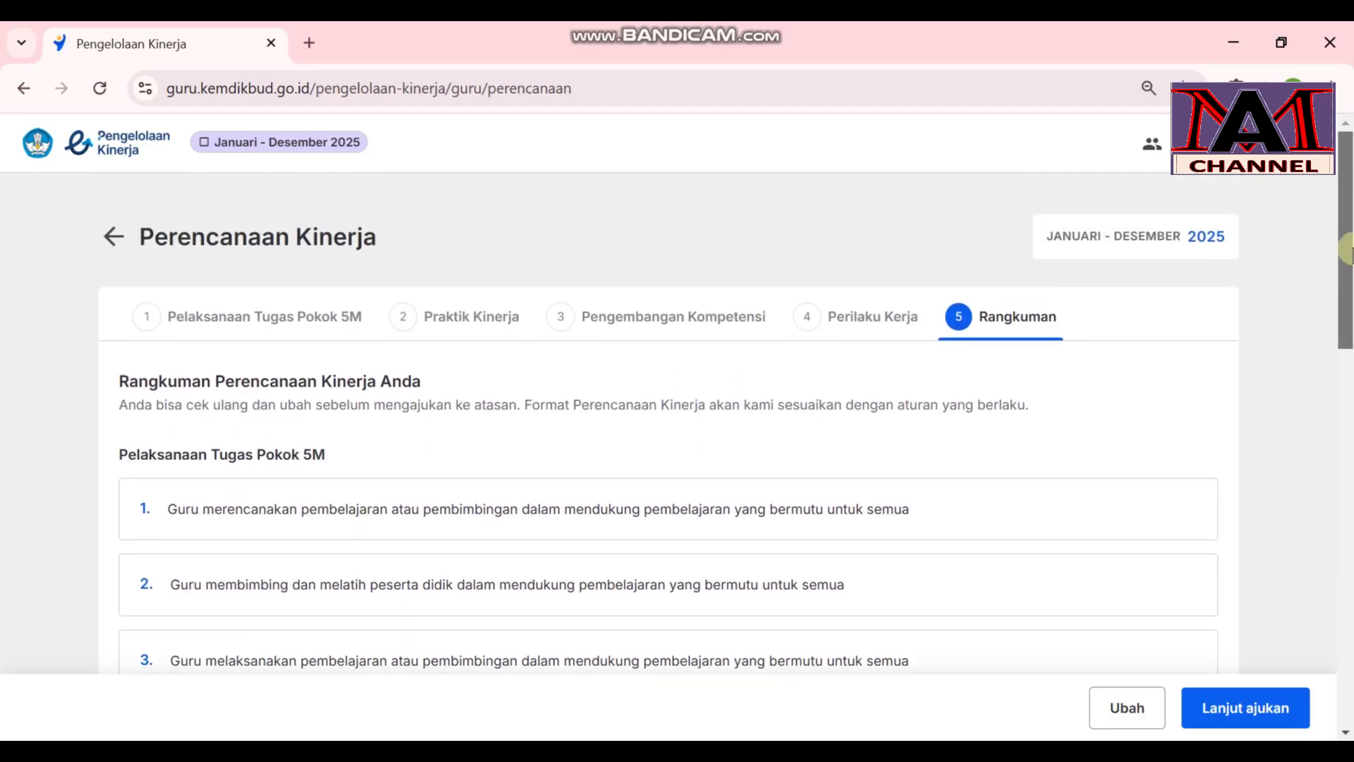
{"action": "left_click_drag", "start_coordinate": [1347, 252], "coordinate": [1347, 532]}
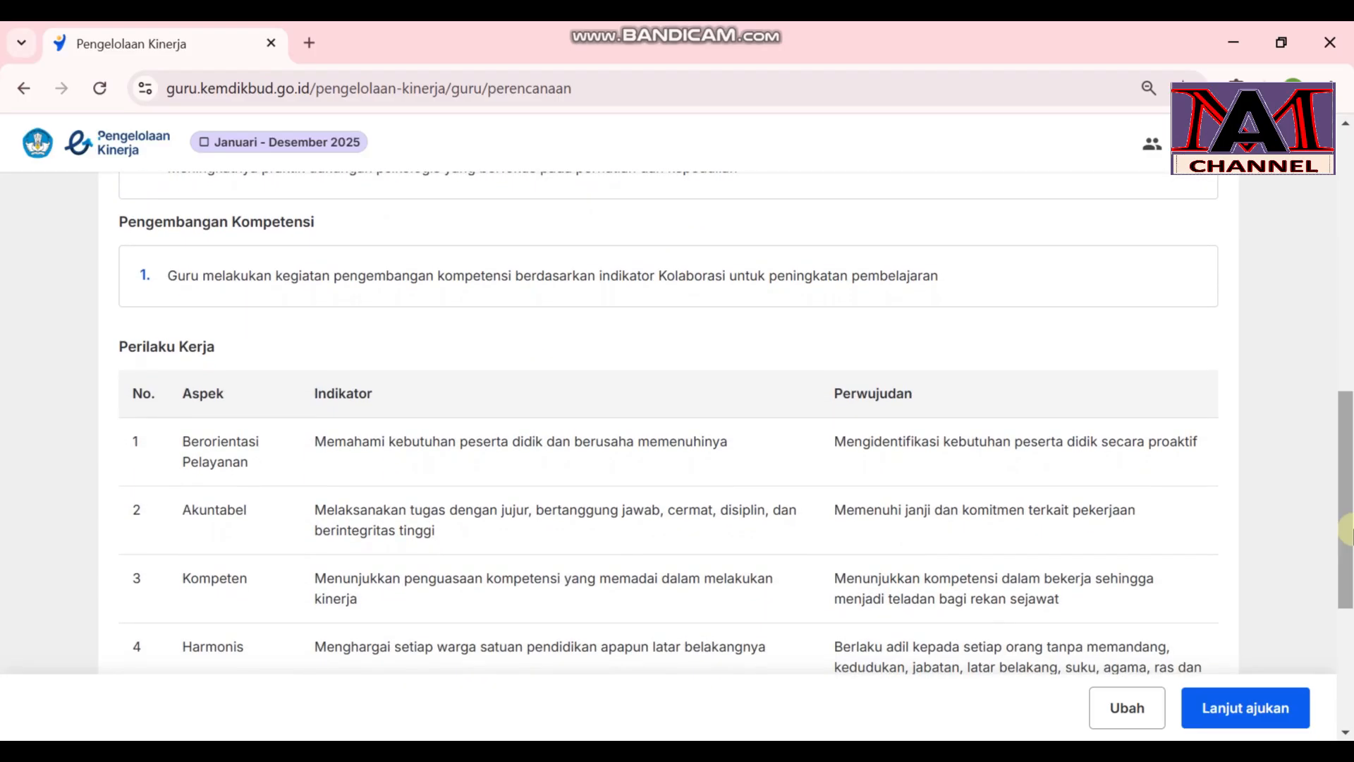
{"action": "left_click", "coordinate": [1245, 705]}
{"action": "left_click_drag", "start_coordinate": [1348, 471], "coordinate": [1347, 628]}
{"action": "scroll", "coordinate": [1347, 628], "scroll_direction": "up", "scroll_amount": 6}
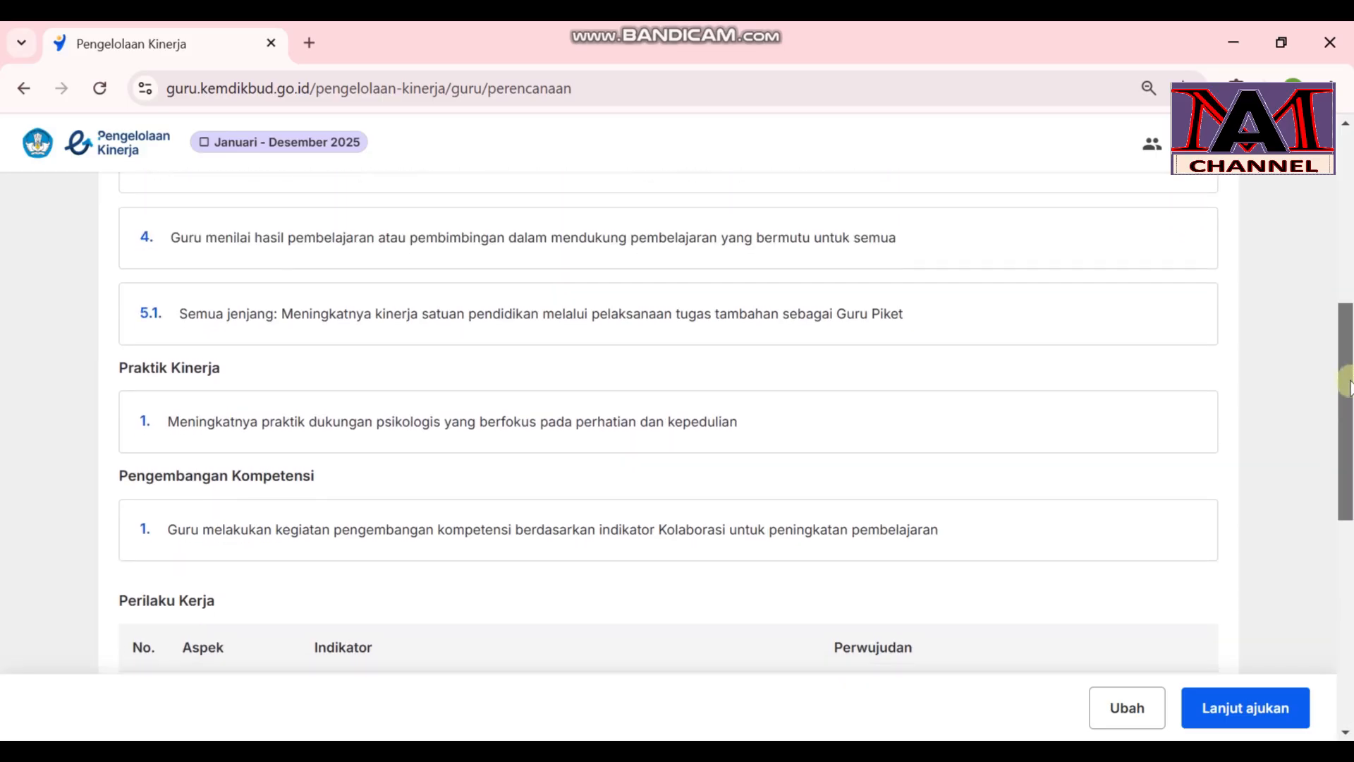
Reopen the plan for editing from the summary and save it as a draft
{"action": "left_click", "coordinate": [1126, 708]}
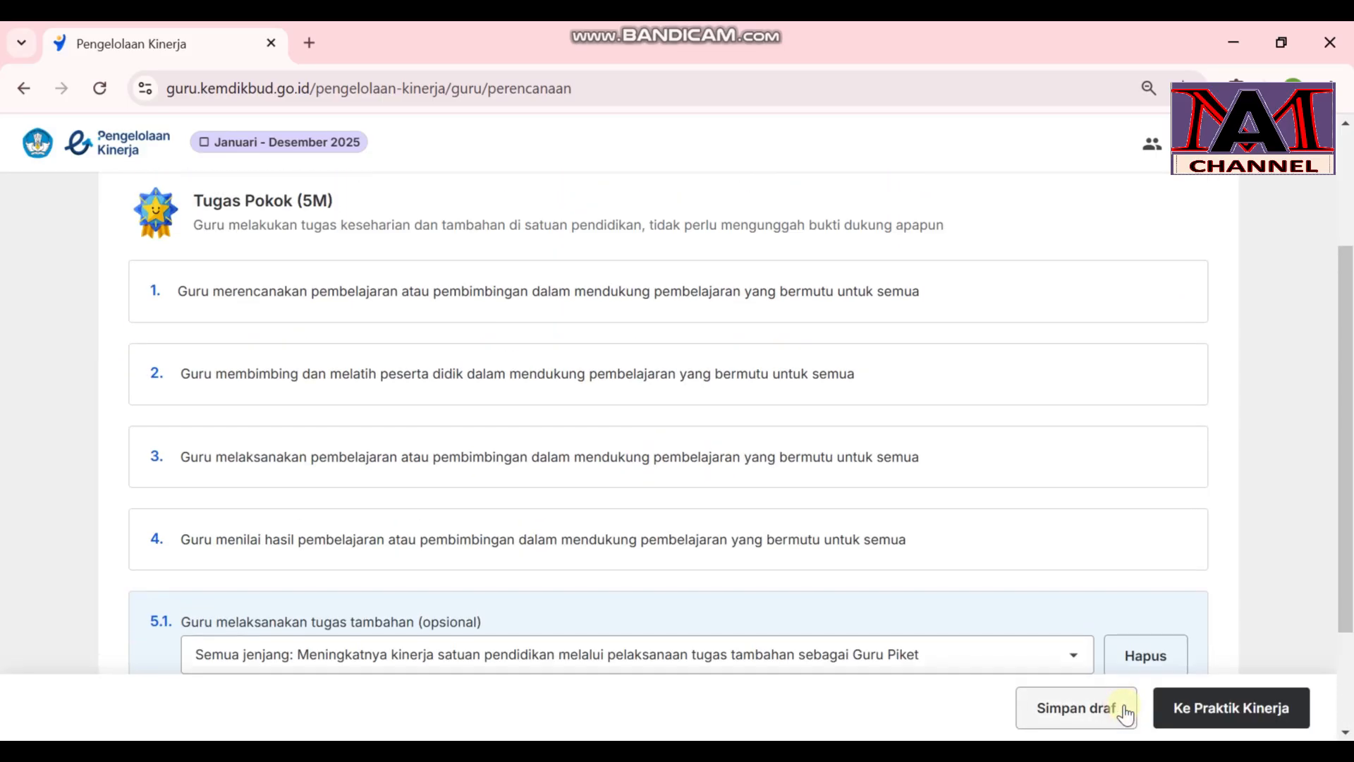
{"action": "left_click", "coordinate": [1067, 709]}
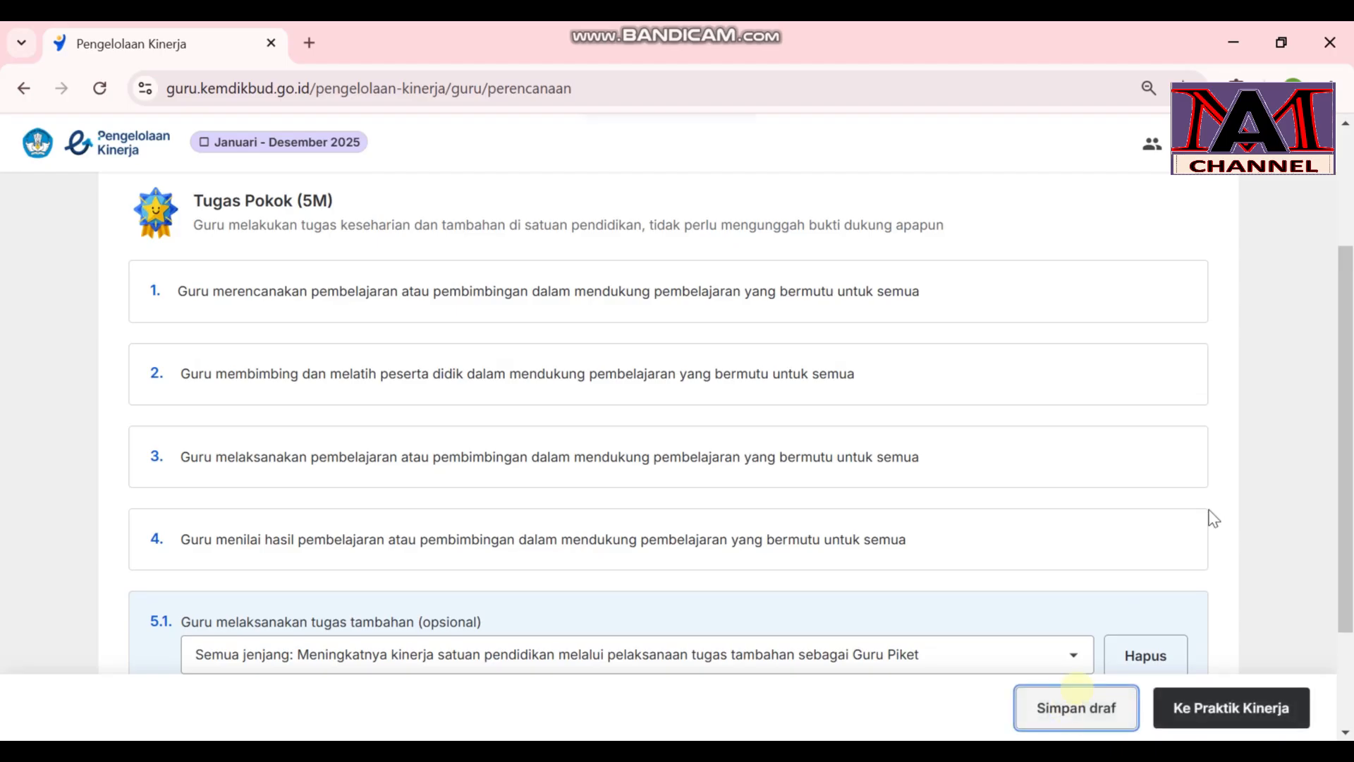